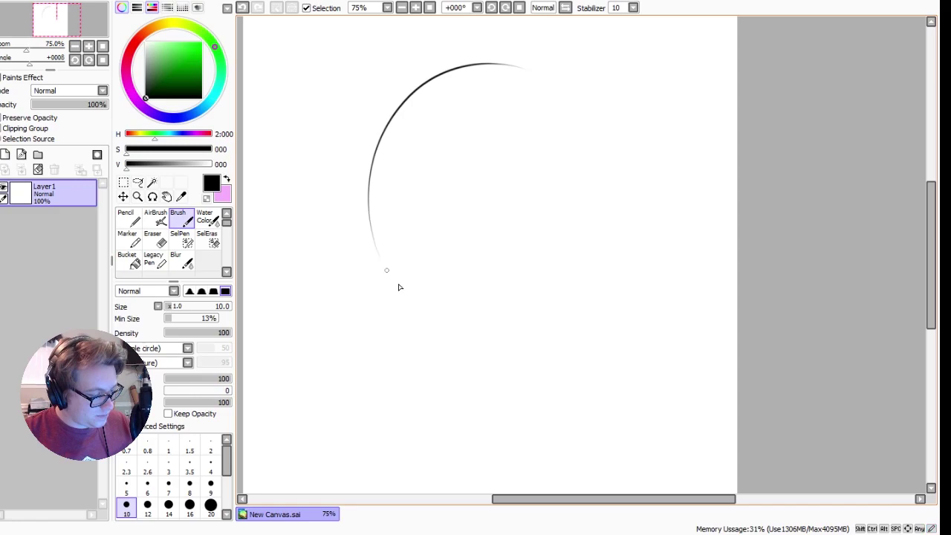
Step: Redraw the head circle repeatedly, undoing lopsided attempts, until one clean outline remains
mouse_move(399, 287)
mouse_down()
mouse_move(441, 85)
mouse_move(498, 312)
mouse_move(455, 68)
mouse_up()
key(ctrl+z)
key(ctrl+z)
drag(547, 166, 461, 62)
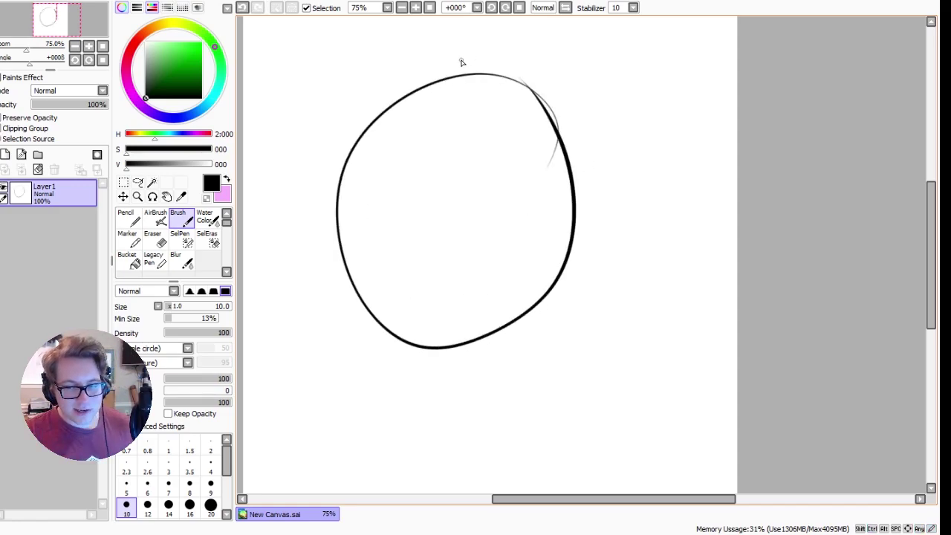
key(ctrl+z)
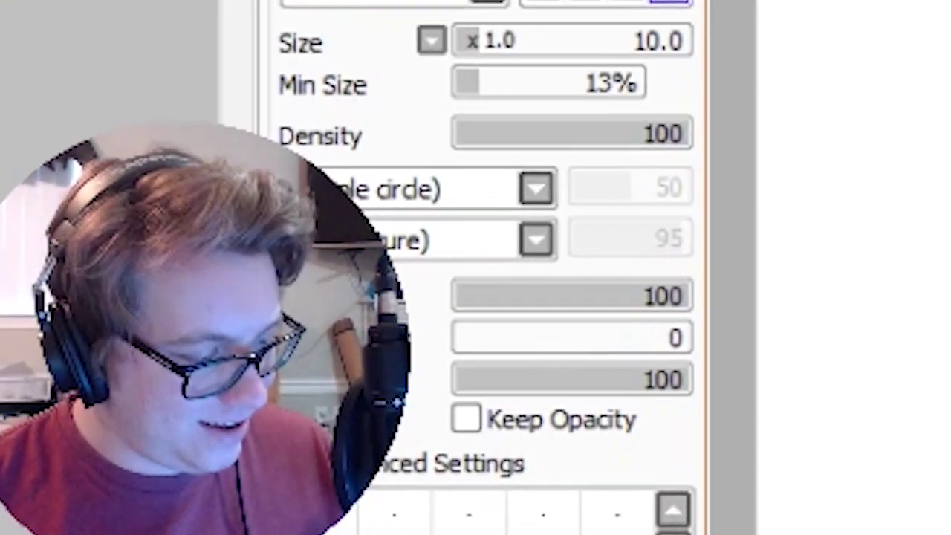
mouse_move(563, 127)
mouse_down()
mouse_move(579, 213)
mouse_move(535, 125)
mouse_move(560, 206)
mouse_up()
key(ctrl+z)
key(ctrl+z)
drag(554, 134, 564, 238)
key(ctrl+z)
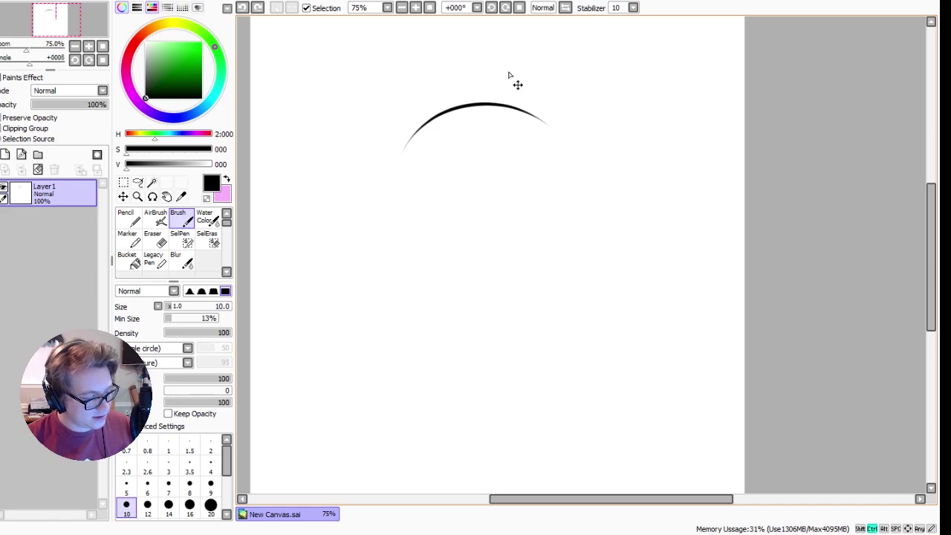
mouse_move(491, 91)
mouse_down()
mouse_move(552, 267)
mouse_move(499, 89)
mouse_move(566, 159)
mouse_move(441, 341)
mouse_move(565, 148)
mouse_move(373, 228)
mouse_move(471, 93)
mouse_up()
key(ctrl+z)
key(ctrl+z)
key(ctrl+z)
key(ctrl+z)
mouse_move(539, 82)
mouse_down()
mouse_move(505, 349)
mouse_move(422, 67)
mouse_up()
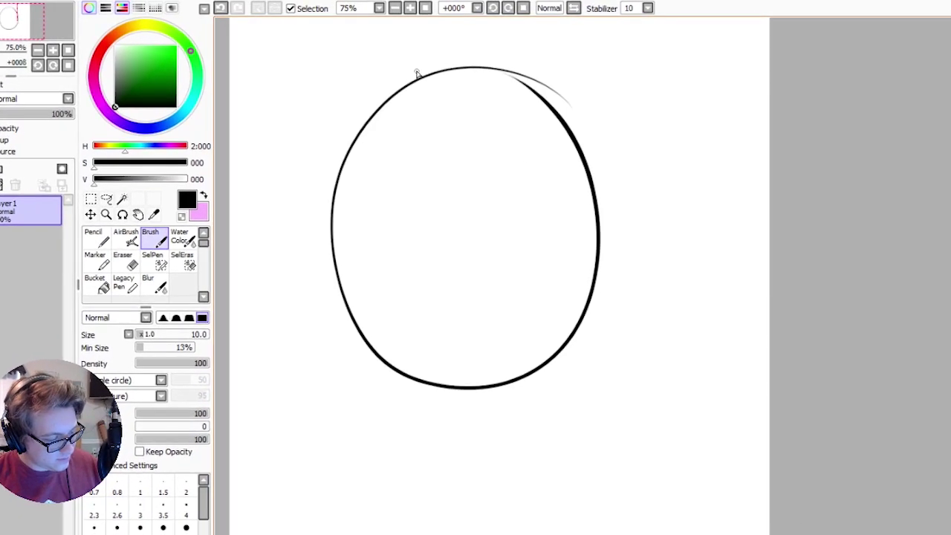
key(ctrl+z)
mouse_move(530, 113)
mouse_down()
mouse_move(384, 157)
mouse_move(461, 89)
mouse_up()
key(ctrl+z)
mouse_move(528, 114)
mouse_down()
mouse_move(551, 331)
mouse_move(573, 130)
mouse_move(346, 215)
mouse_move(527, 97)
mouse_up()
key(ctrl+z)
key(ctrl+z)
drag(577, 130, 605, 378)
key(ctrl+z)
mouse_move(615, 149)
mouse_down()
mouse_move(371, 357)
mouse_move(572, 112)
mouse_move(330, 277)
mouse_move(442, 68)
mouse_up()
key(ctrl+z)
key(ctrl+z)
mouse_move(557, 127)
mouse_down()
mouse_move(312, 208)
mouse_move(490, 102)
mouse_up()
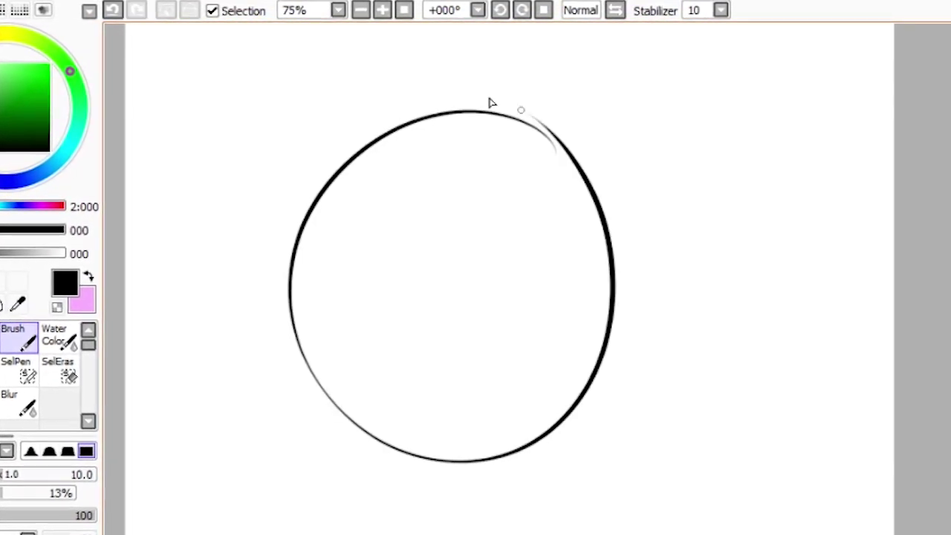
key(ctrl+z)
mouse_move(575, 164)
mouse_down()
mouse_move(312, 206)
mouse_move(543, 124)
mouse_move(632, 378)
mouse_move(318, 162)
mouse_up()
key(ctrl+z)
key(ctrl+z)
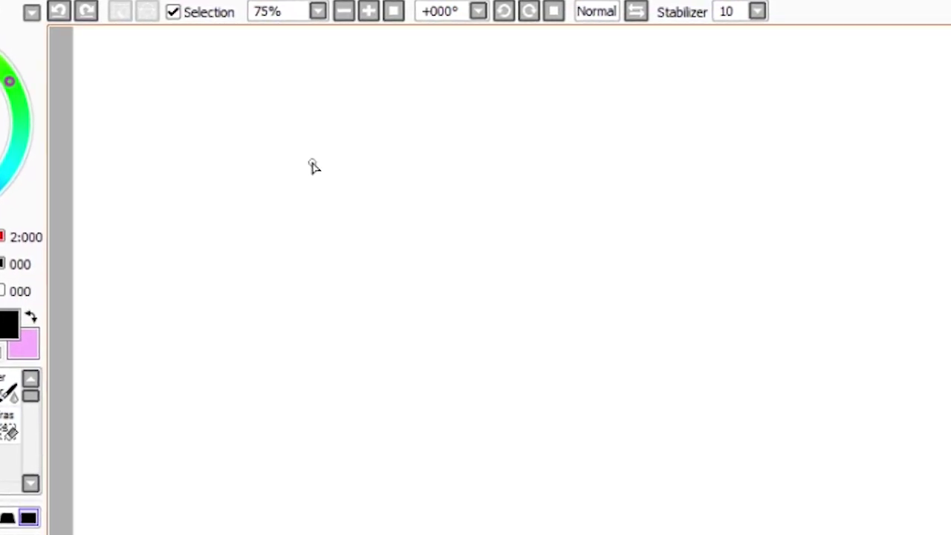
drag(584, 137, 594, 327)
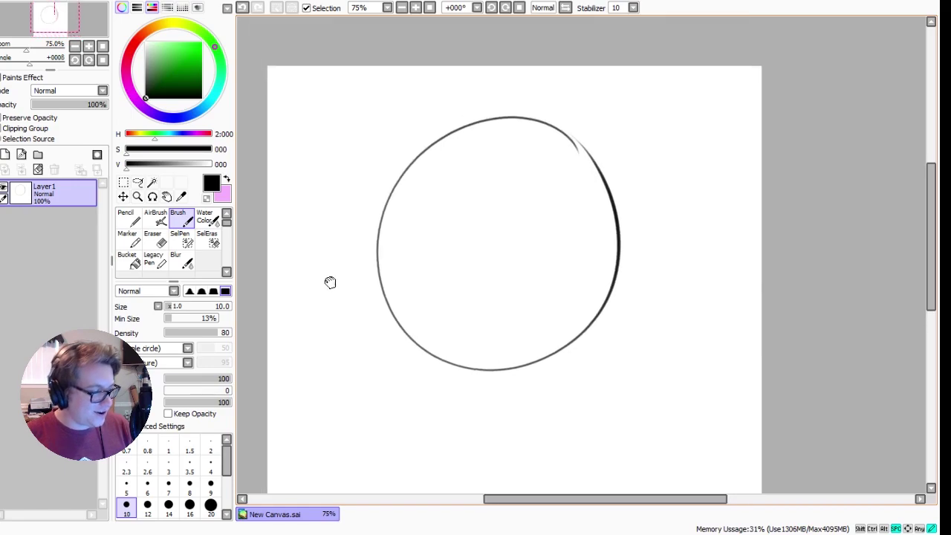
Step: Recenter the view and apply a transform to reposition the head circle
drag(330, 282, 300, 182)
drag(306, 296, 334, 308)
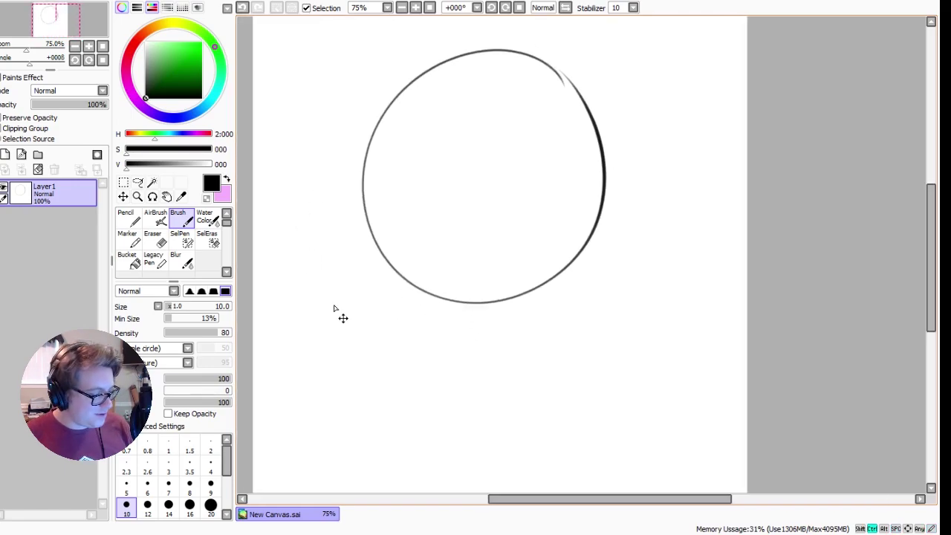
key(ctrl+t)
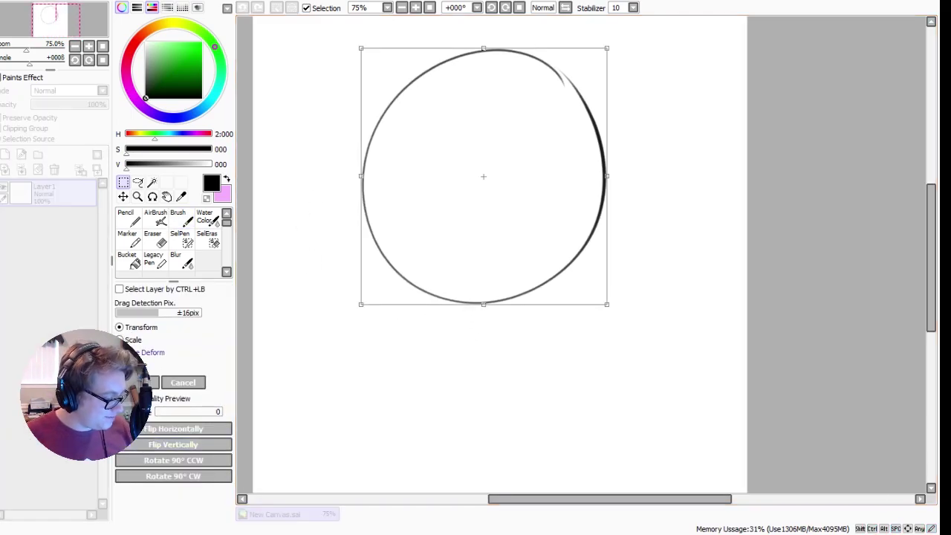
key(Return)
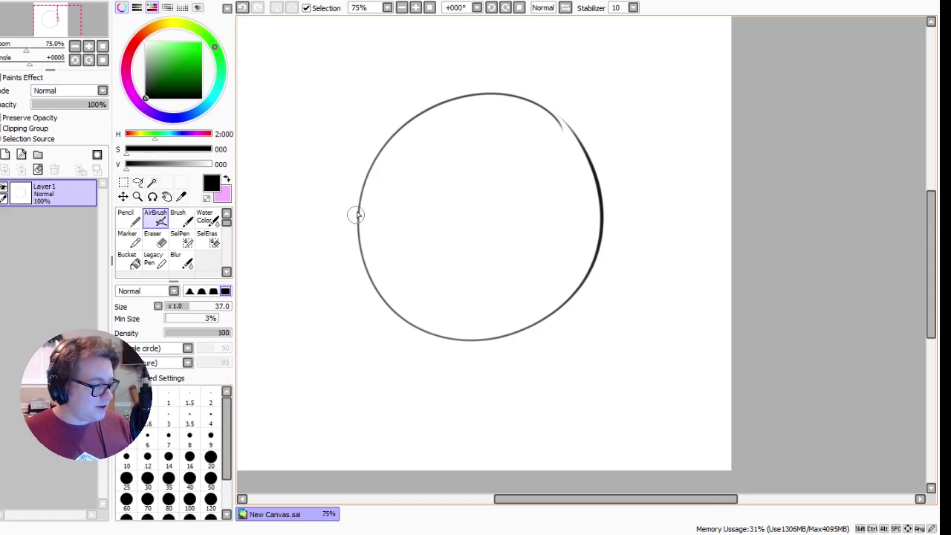
Step: Brush vertical side lines above the circle's left and right edges to lengthen the head
key(b)
drag(368, 193, 343, 315)
drag(350, 230, 336, 319)
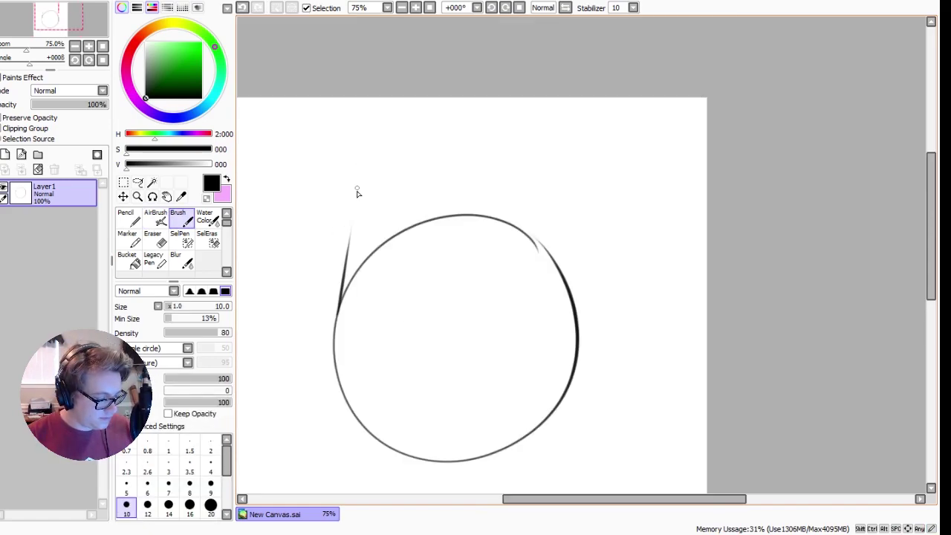
key(ctrl+z)
drag(349, 235, 339, 298)
key(ctrl+z)
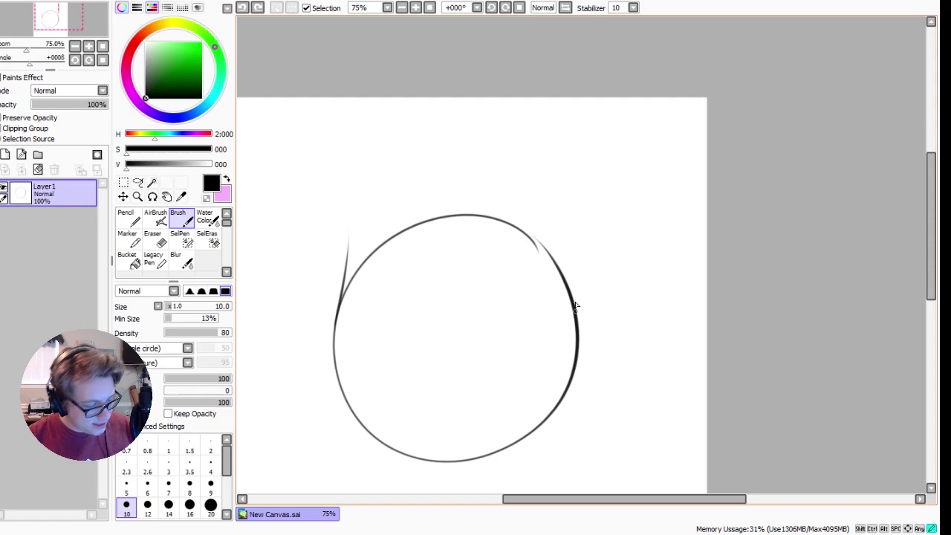
drag(563, 181, 573, 312)
key(ctrl+z)
drag(566, 202, 572, 298)
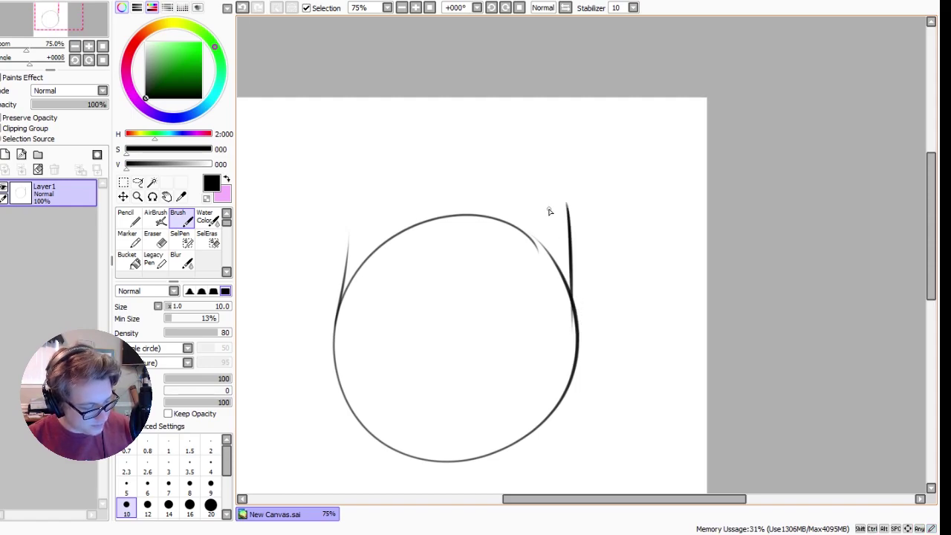
key(ctrl+z)
mouse_move(351, 211)
mouse_down()
mouse_move(336, 319)
mouse_move(341, 310)
mouse_up()
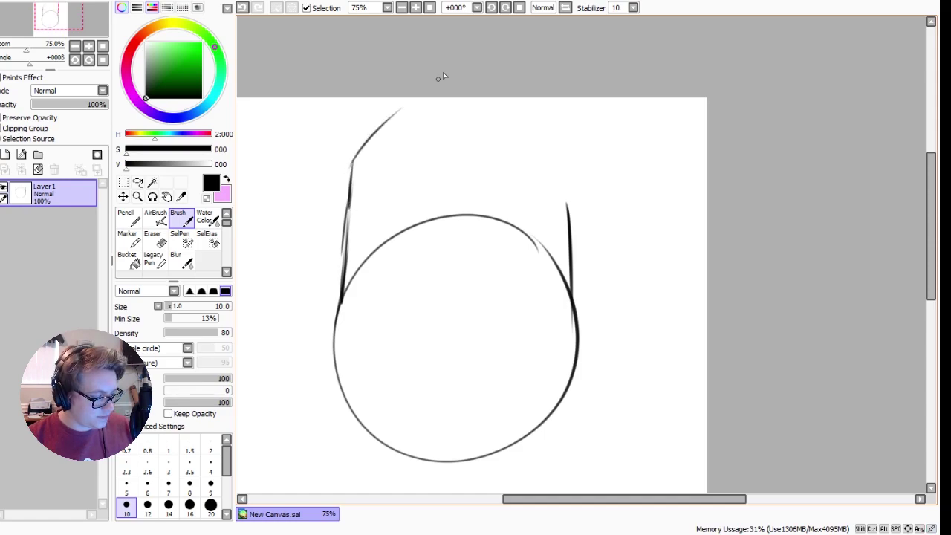
Step: Try a curve from the head top to its right side, undoing the attempts
key(ctrl+z)
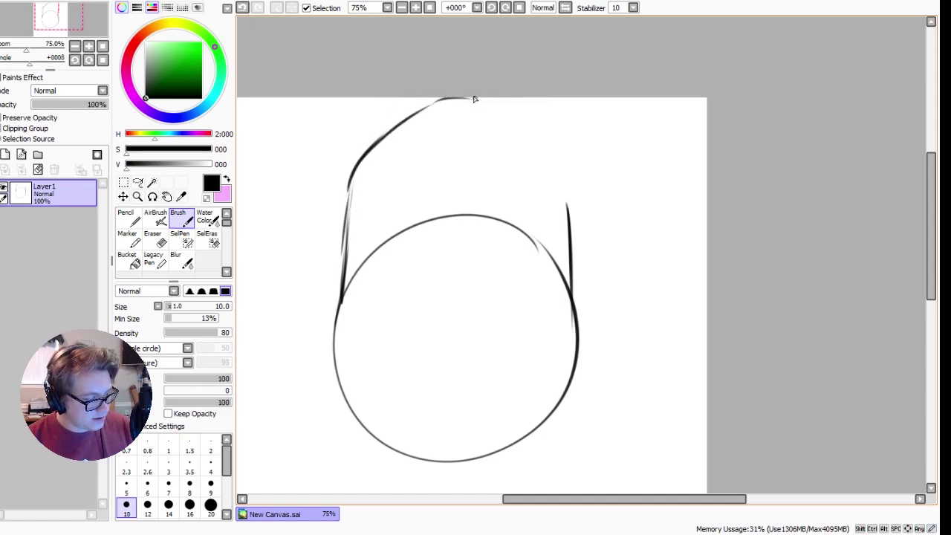
key(ctrl+z)
drag(568, 204, 478, 78)
key(ctrl+z)
mouse_move(568, 207)
mouse_down()
mouse_move(466, 107)
mouse_move(497, 101)
mouse_move(566, 217)
mouse_up()
key(ctrl+z)
Step: Erase the original circle's inner arc from left to right inside the oval
drag(315, 208, 302, 199)
key(e)
drag(350, 258, 333, 314)
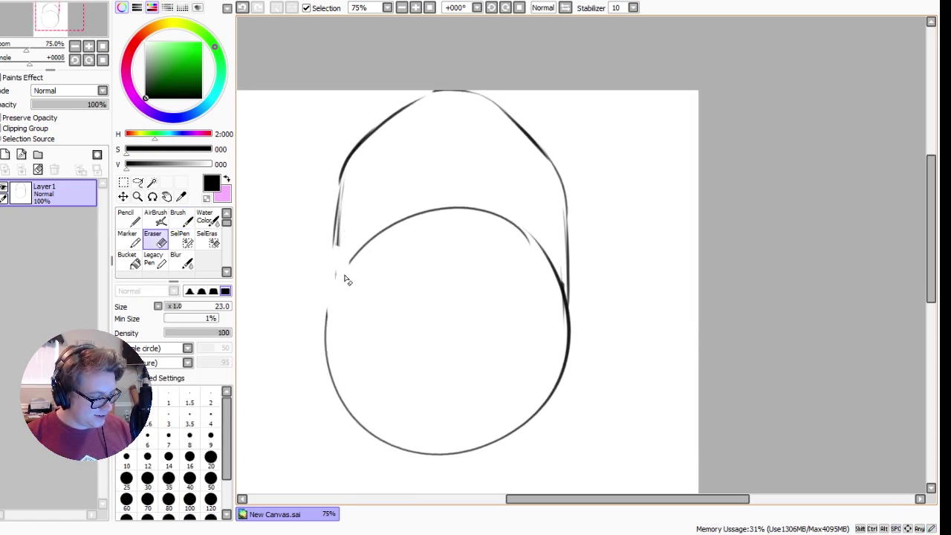
mouse_move(361, 265)
mouse_down()
mouse_move(439, 218)
mouse_move(478, 217)
mouse_move(540, 264)
mouse_up()
drag(523, 229, 545, 332)
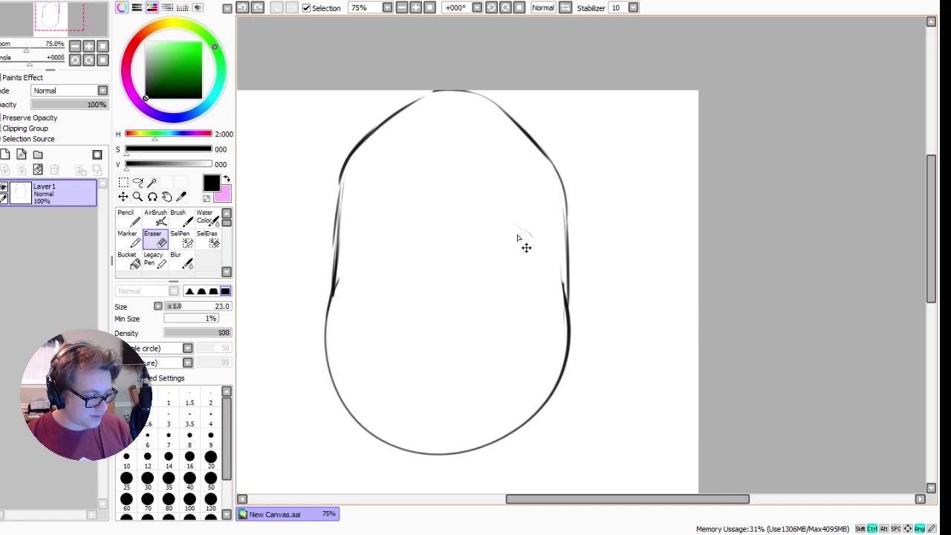
drag(567, 290, 563, 372)
scroll(331, 401, down, 1)
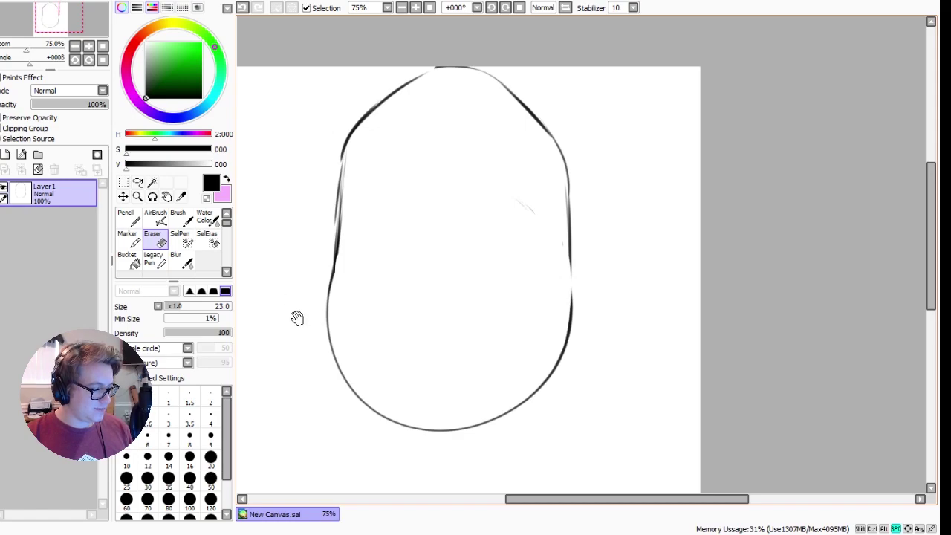
Step: Lasso and reshape the lower half of the head, then revert to the narrower shape
drag(297, 318, 295, 336)
key(a)
drag(304, 291, 299, 286)
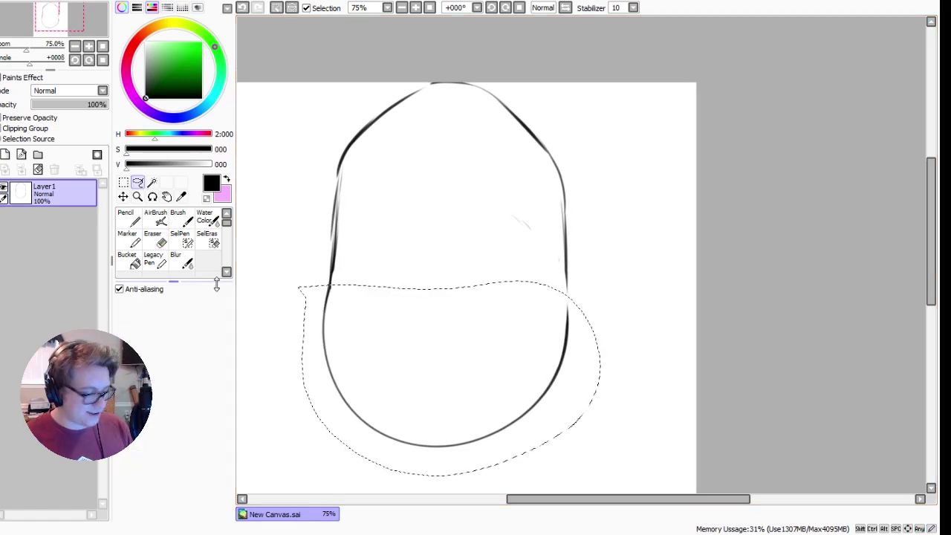
key(ctrl+t)
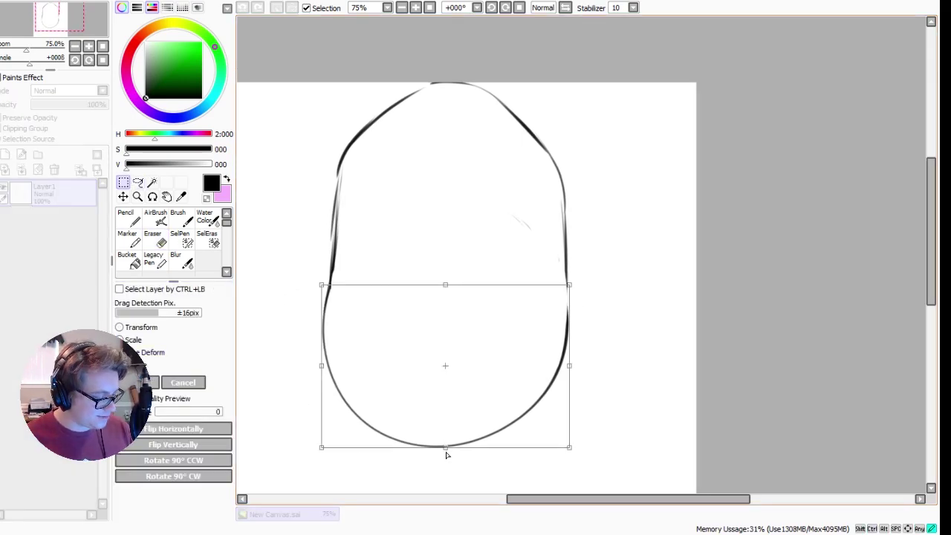
drag(445, 448, 456, 451)
key(Return)
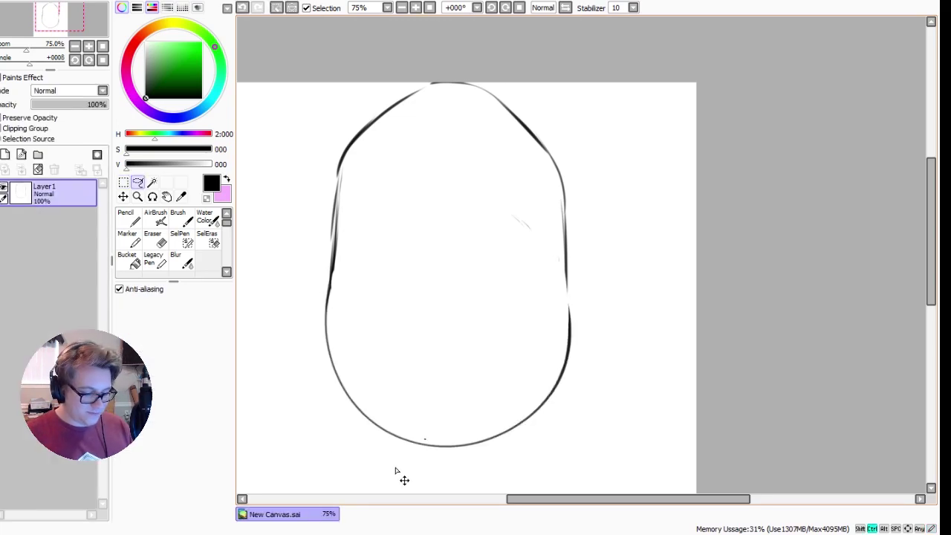
key(ctrl+z)
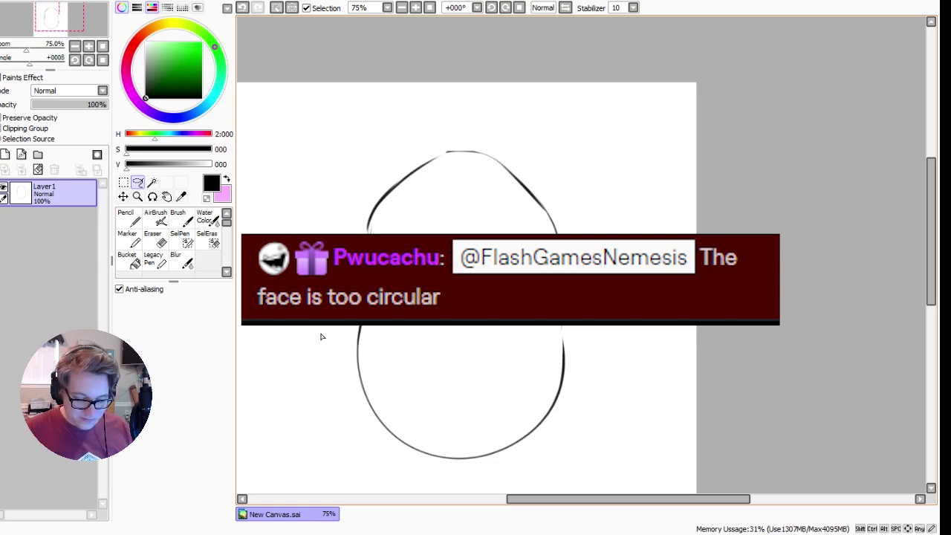
Step: Erase the head's upper-left outline after discarding a top-right brush stroke
key(b)
drag(446, 157, 556, 223)
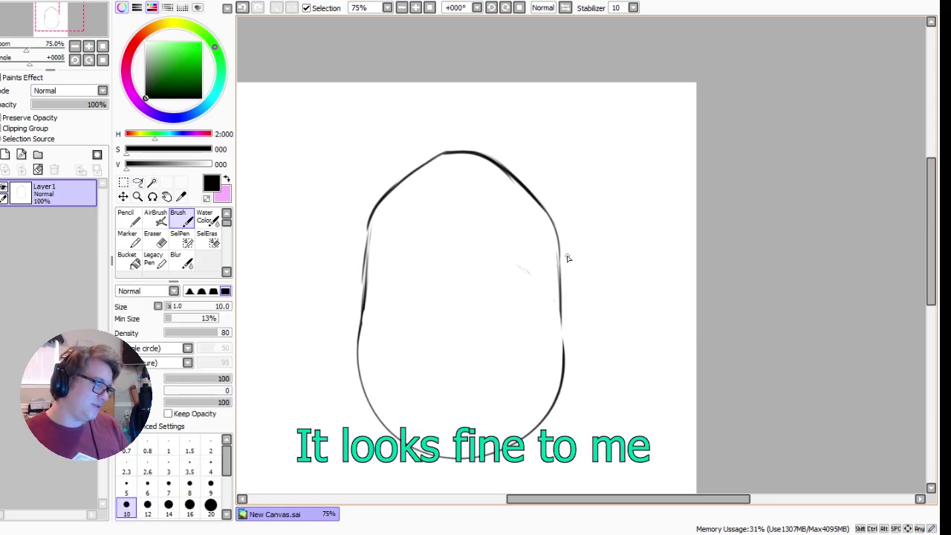
key(ctrl+z)
key(e)
drag(367, 241, 379, 195)
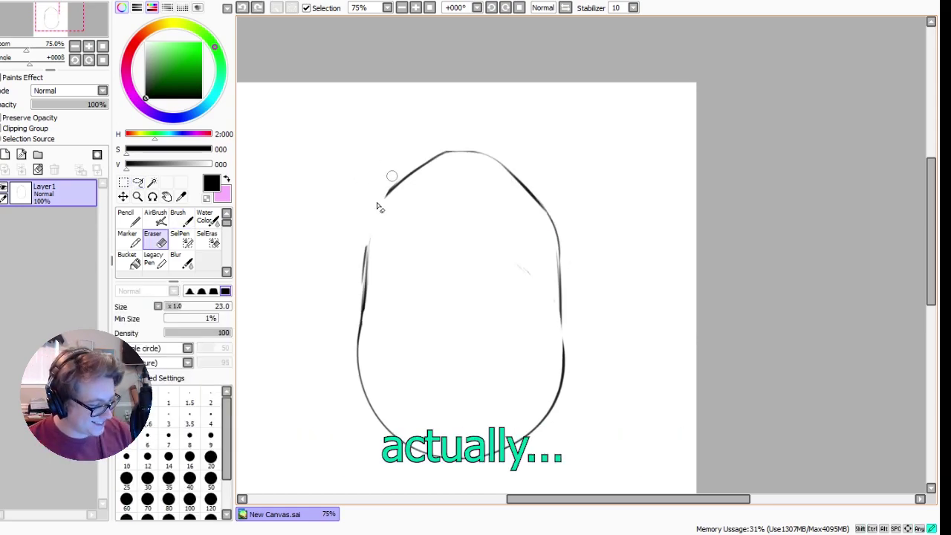
mouse_move(445, 149)
mouse_down()
mouse_move(382, 200)
mouse_move(546, 190)
mouse_up()
Step: Attempt a left ear several times, undoing every ear stroke
key(b)
drag(364, 239, 360, 312)
key(ctrl+z)
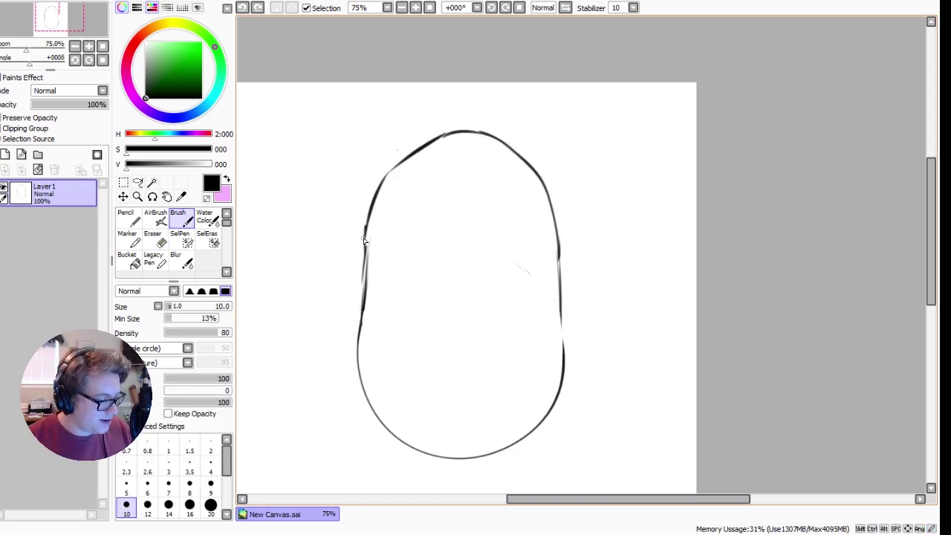
drag(362, 236, 360, 268)
key(ctrl+z)
drag(357, 319, 351, 256)
key(ctrl+z)
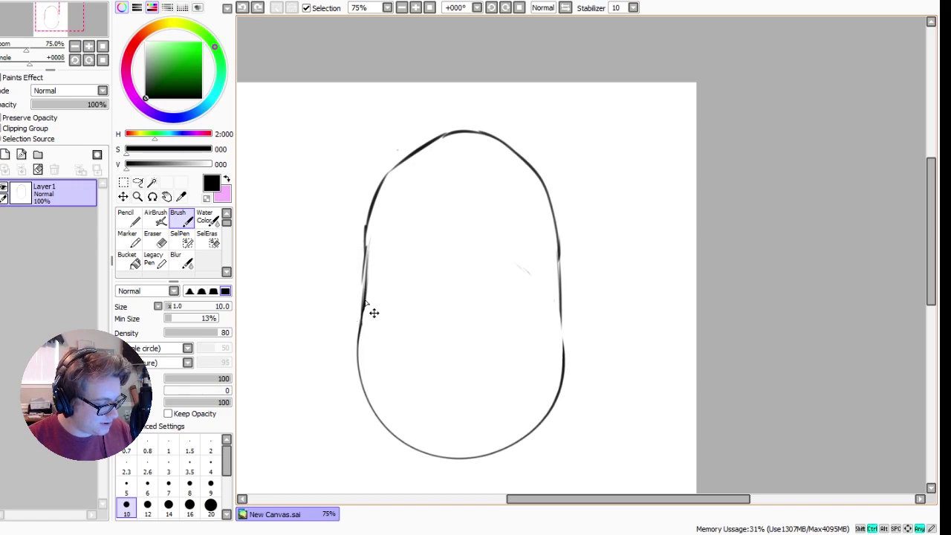
drag(359, 315, 350, 257)
key(ctrl+z)
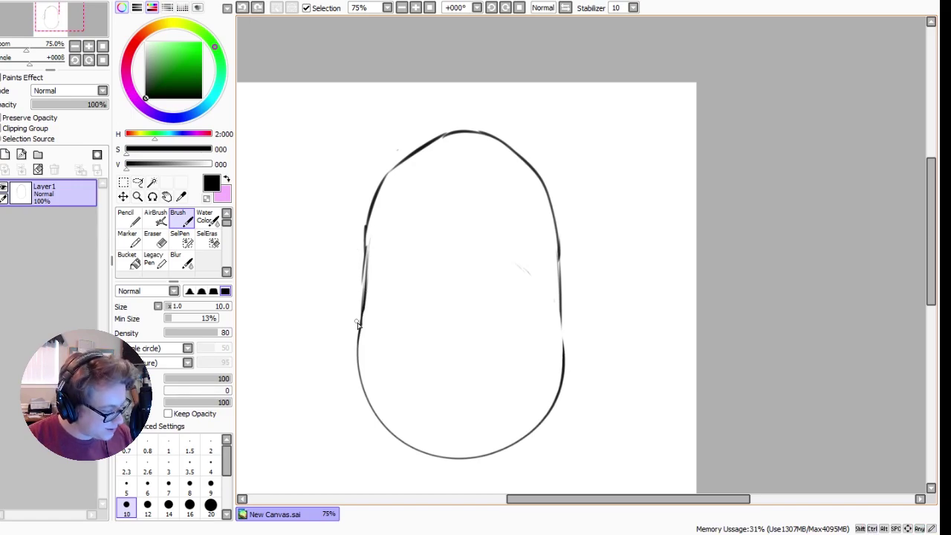
key(ctrl+z)
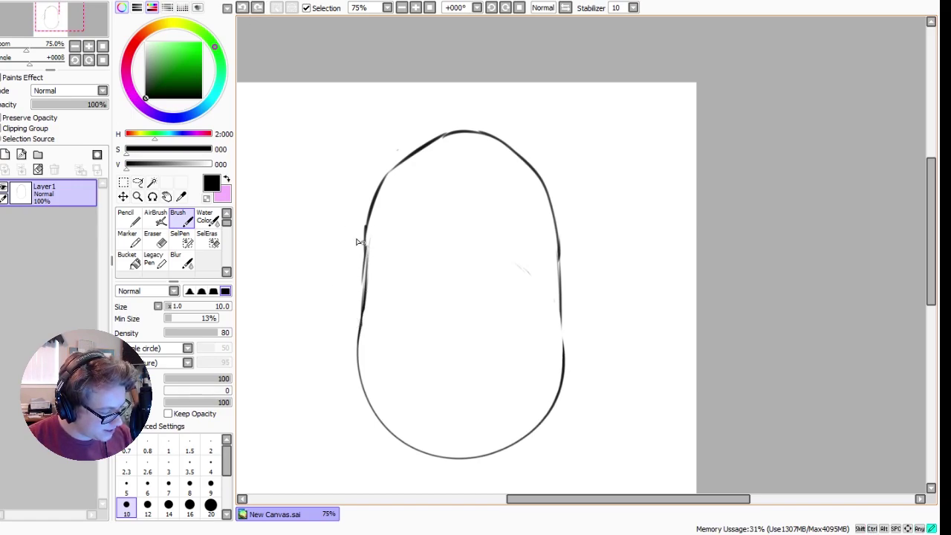
Step: Discard the left ear and draw a smooth lower headband line across the head
key(ctrl+z)
drag(331, 274, 360, 248)
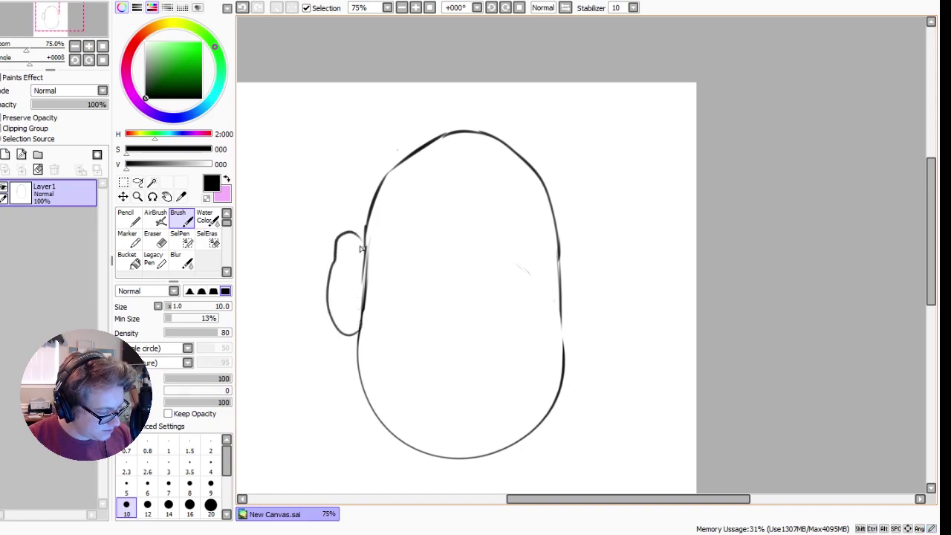
key(ctrl+z)
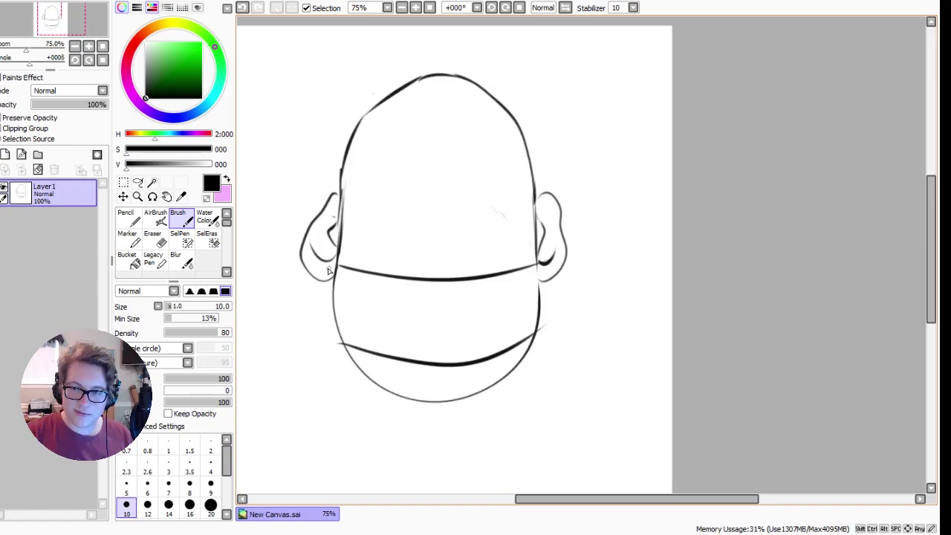
key(ctrl+z)
drag(335, 322, 531, 331)
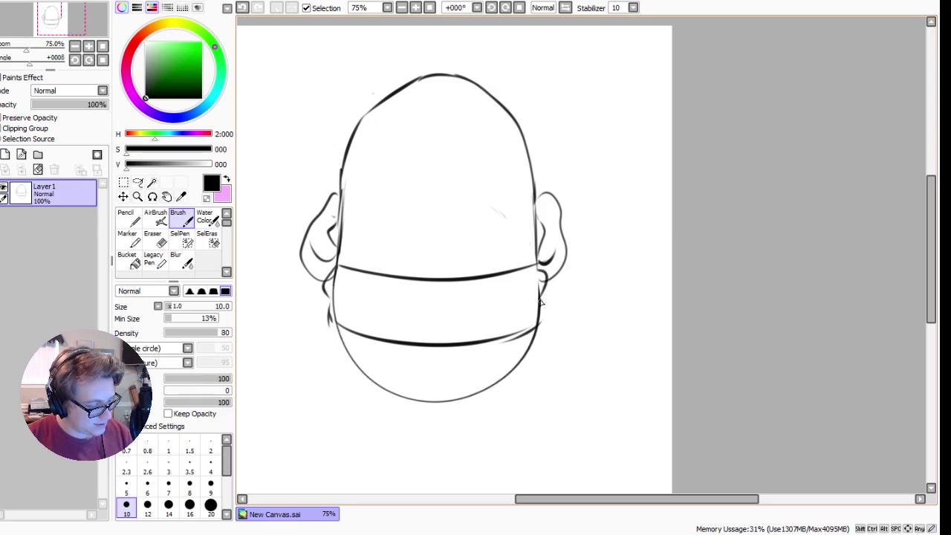
key(e)
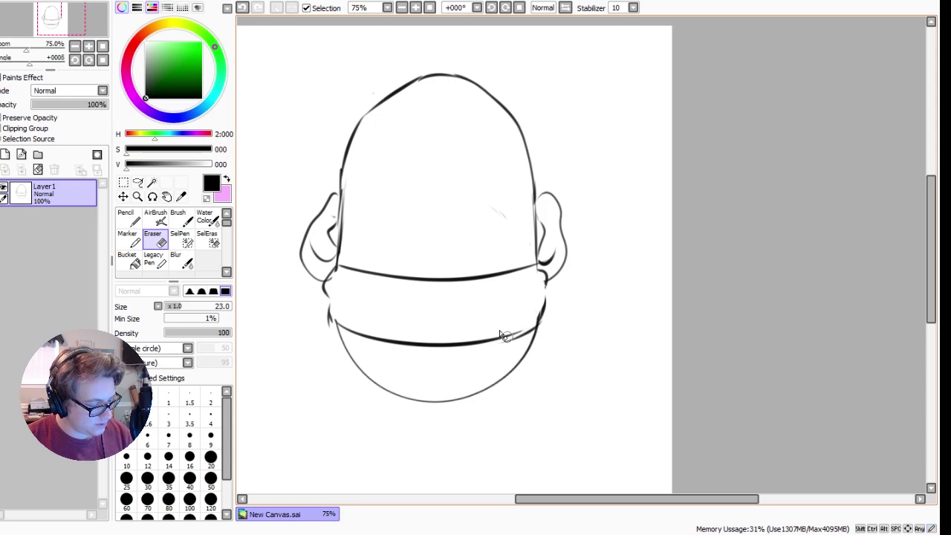
key(b)
Step: Draw the headband's lower curves and outline the rounded plate inside it
drag(338, 298, 293, 216)
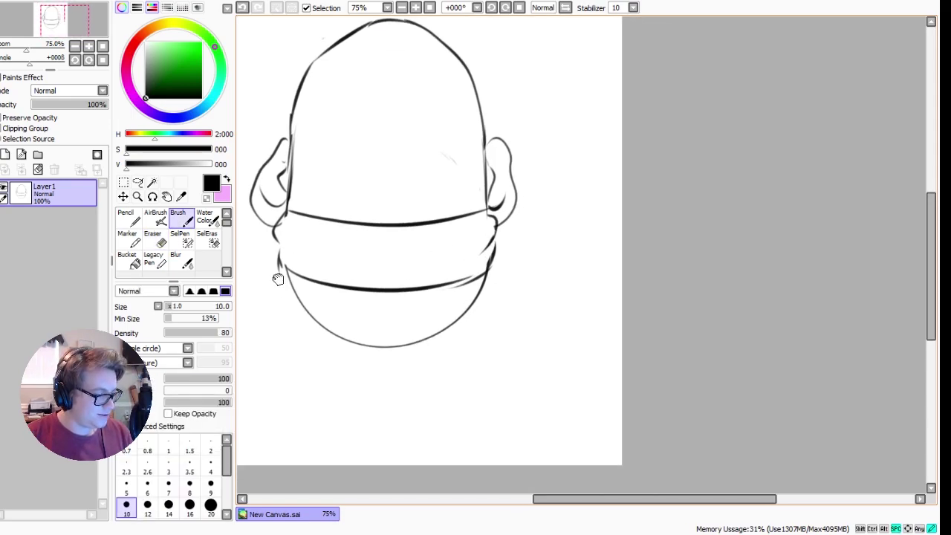
drag(446, 220, 448, 220)
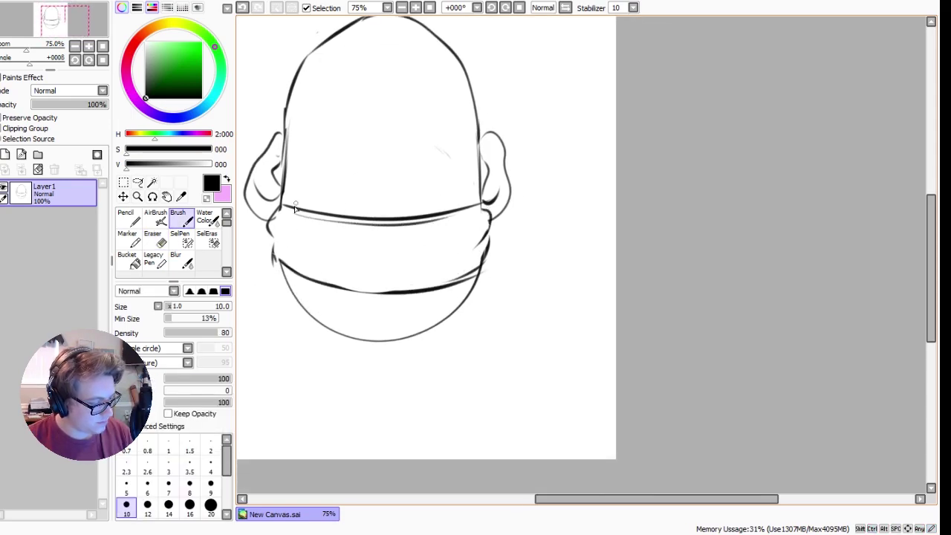
drag(299, 259, 473, 265)
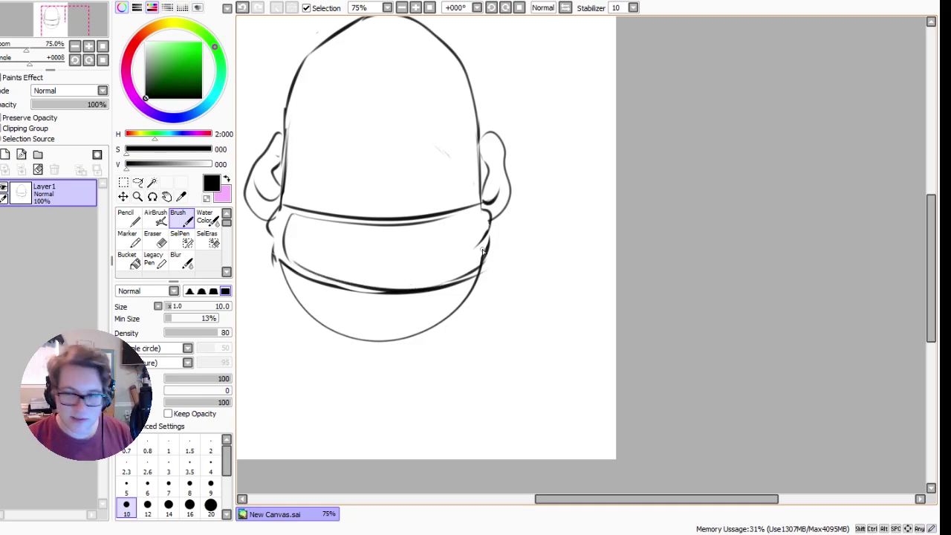
key(ctrl+z)
key(ctrl+z)
mouse_move(302, 217)
mouse_down()
mouse_move(297, 245)
mouse_move(454, 264)
mouse_up()
drag(298, 261, 389, 282)
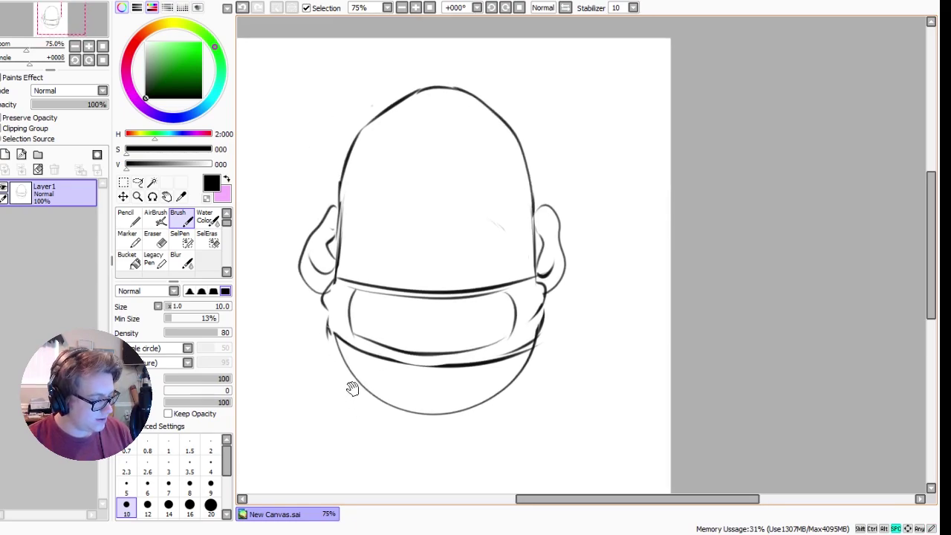
key(e)
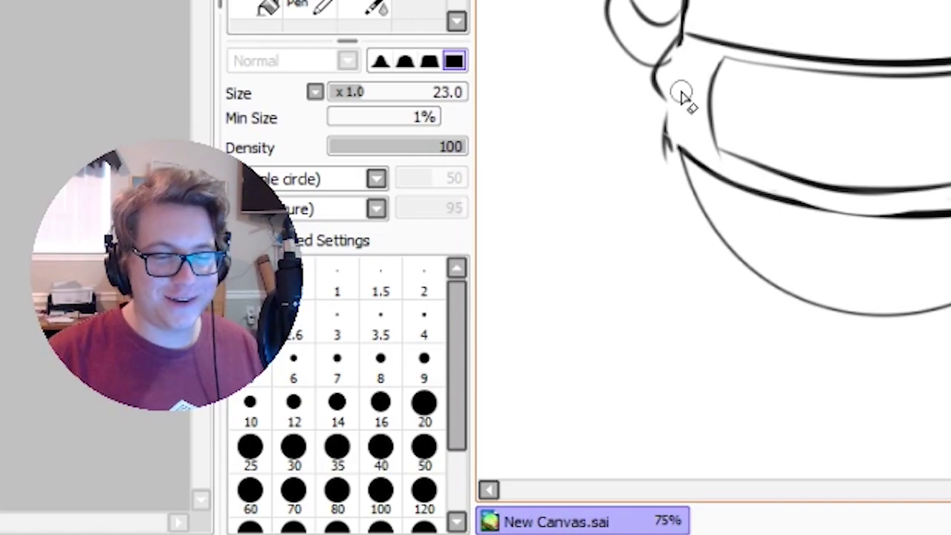
Step: Zoom in and dot three rivets on the plate's side
key(b)
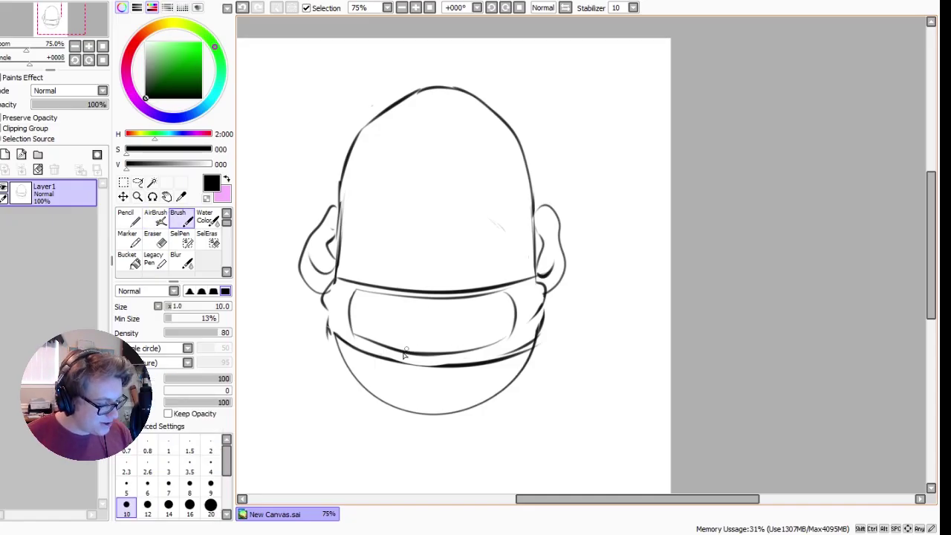
scroll(405, 355, up, 1)
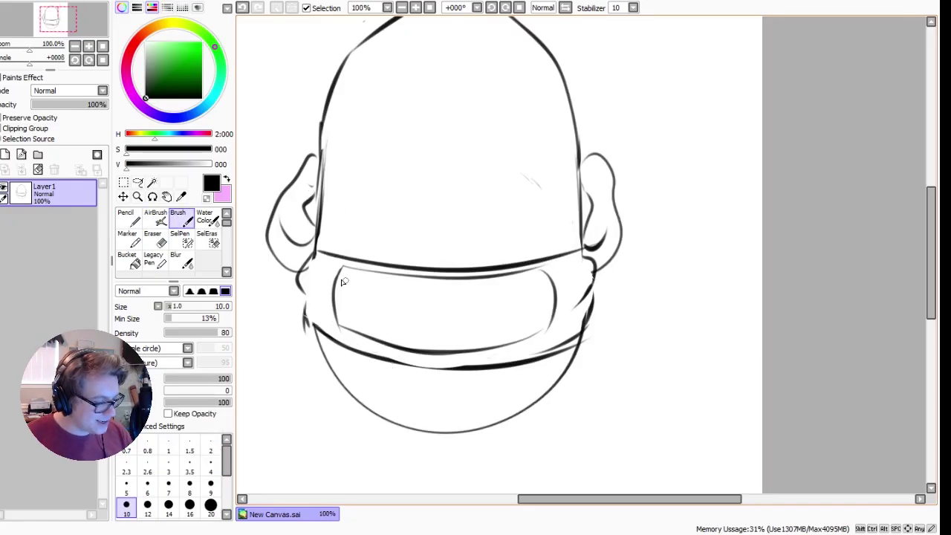
scroll(339, 276, up, 1)
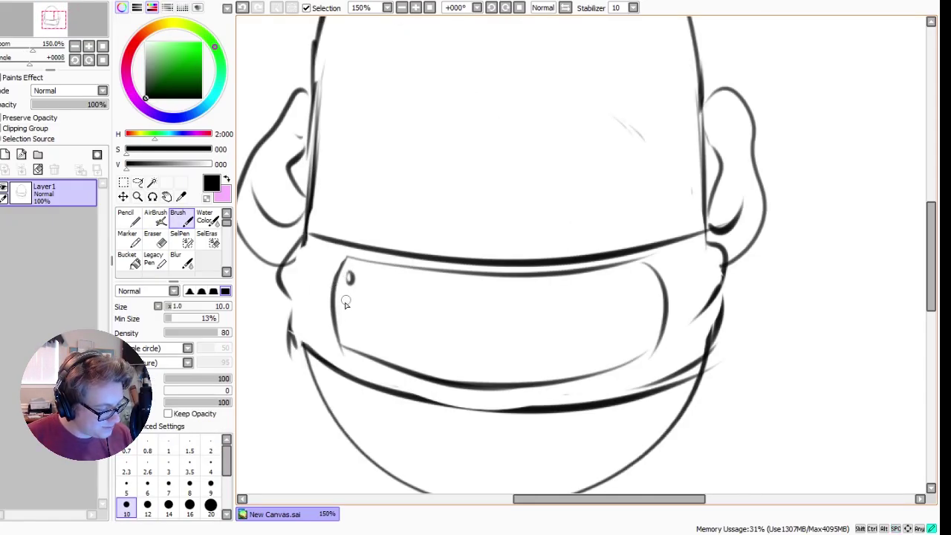
drag(637, 281, 640, 285)
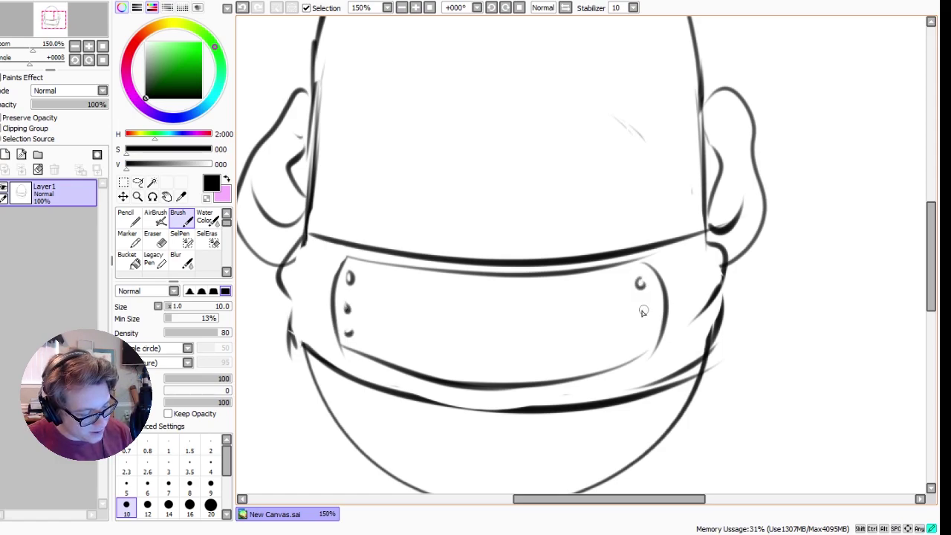
click(642, 314)
click(639, 339)
key(v)
key(b)
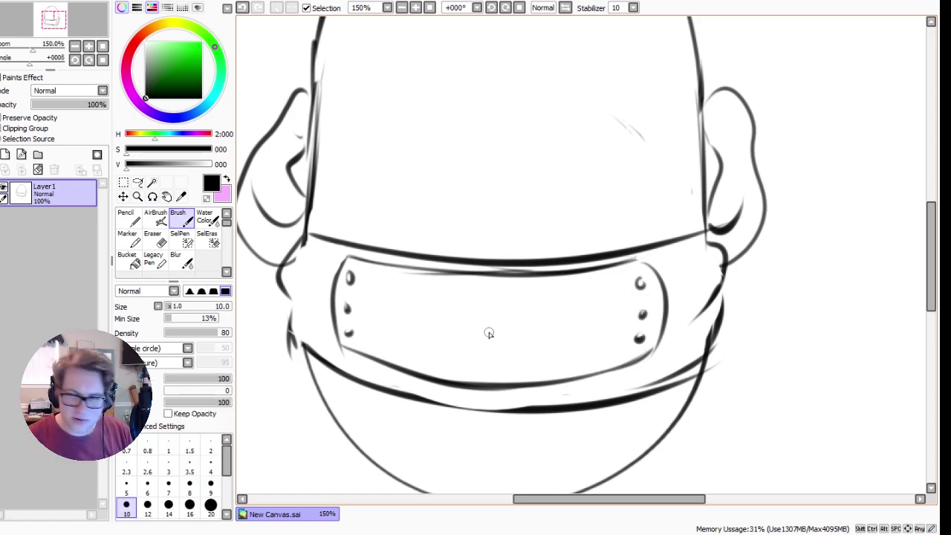
Step: Draw a thin swirling leaf spiral with a tail in the plate's centre
mouse_move(489, 339)
mouse_down()
mouse_move(493, 304)
mouse_move(450, 336)
mouse_up()
key(ctrl+z)
key(ctrl+z)
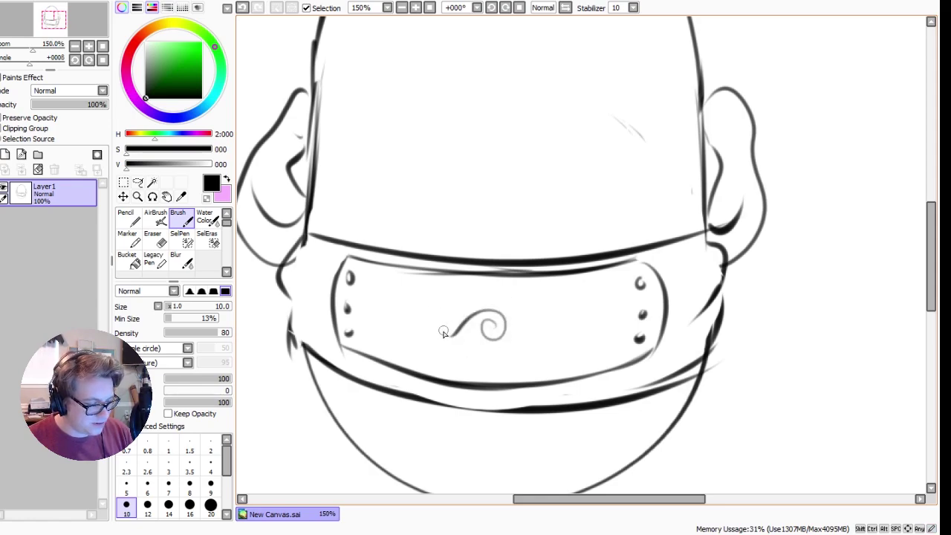
key(ctrl+z)
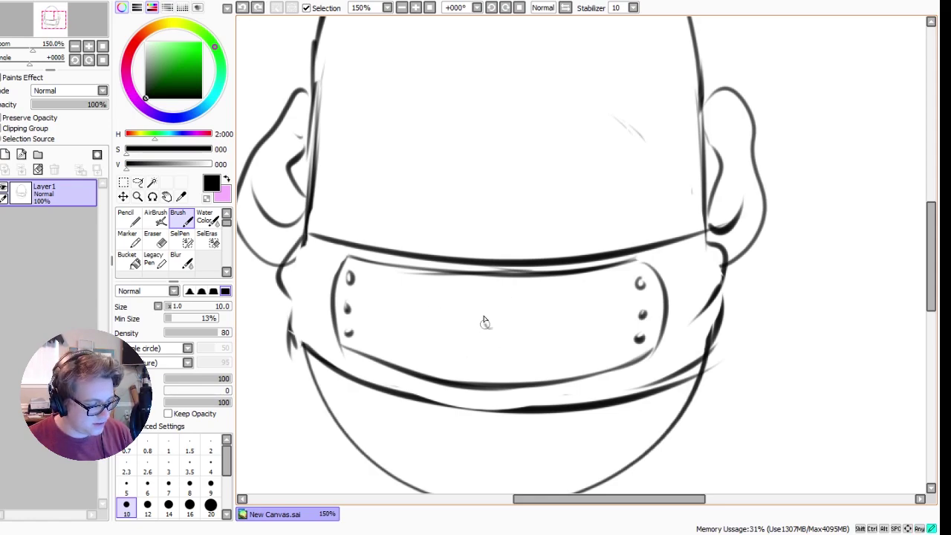
mouse_move(486, 321)
mouse_down()
mouse_move(521, 321)
mouse_move(461, 378)
mouse_up()
key(ctrl+z)
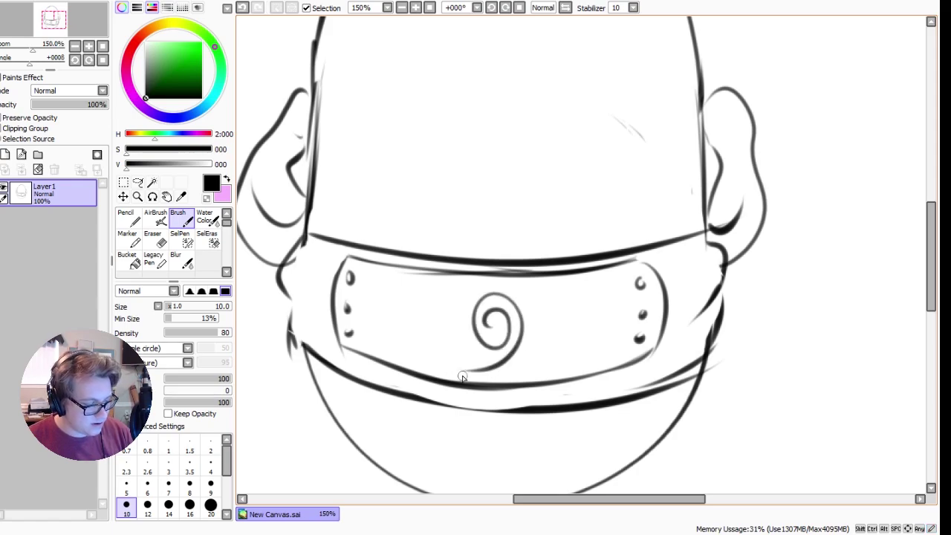
key(ctrl+z)
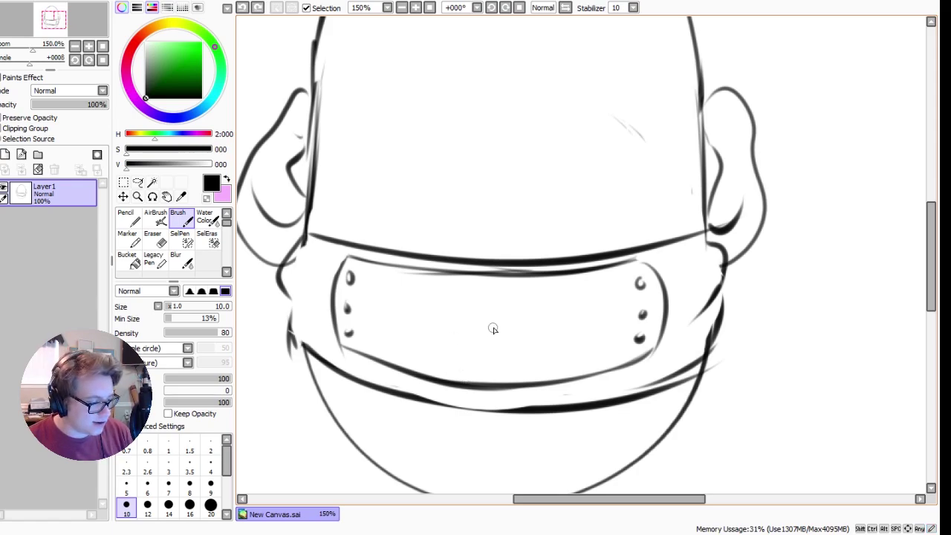
drag(510, 319, 447, 339)
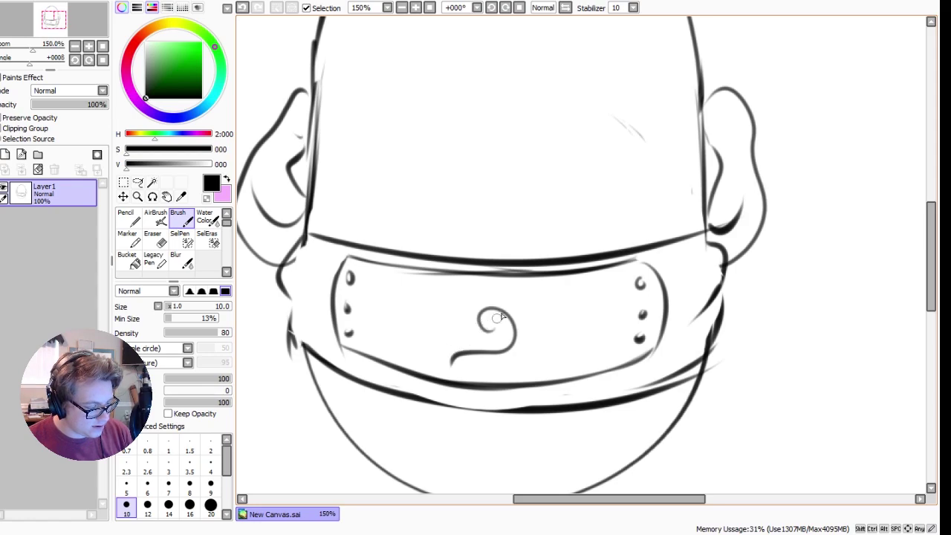
key(ctrl+z)
drag(513, 331, 483, 312)
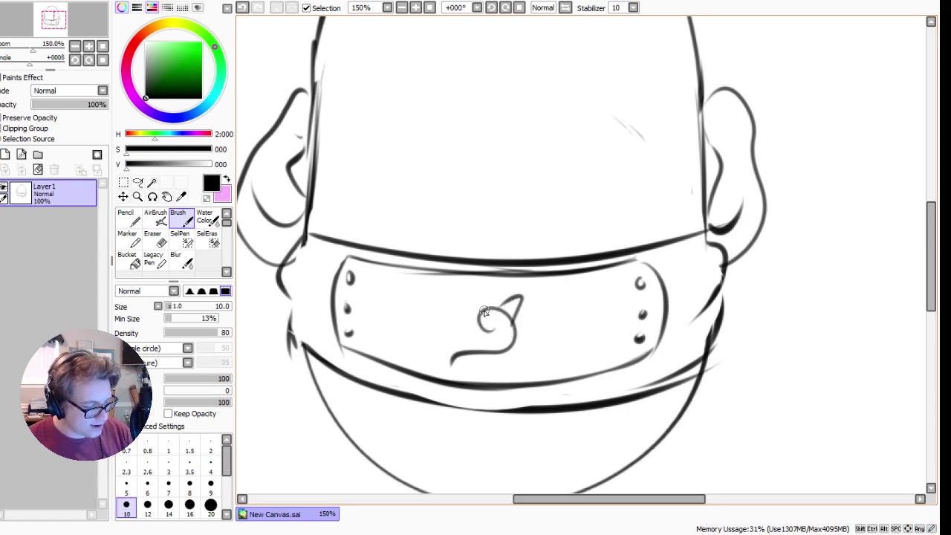
key(ctrl+z)
key(ctrl+z)
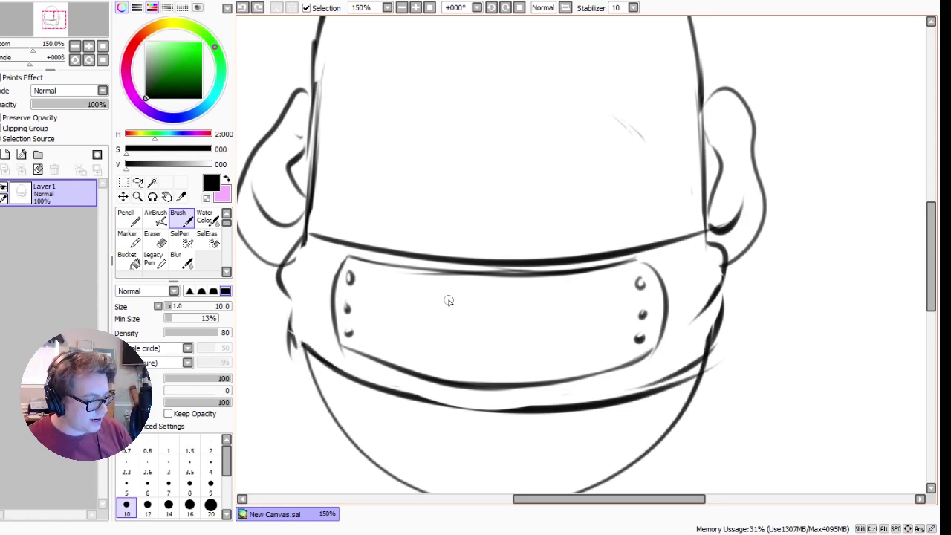
key(bracketleft)
key(bracketleft)
key(bracketleft)
mouse_move(510, 309)
mouse_down()
mouse_move(488, 343)
mouse_move(453, 359)
mouse_up()
key(ctrl+z)
key(ctrl+z)
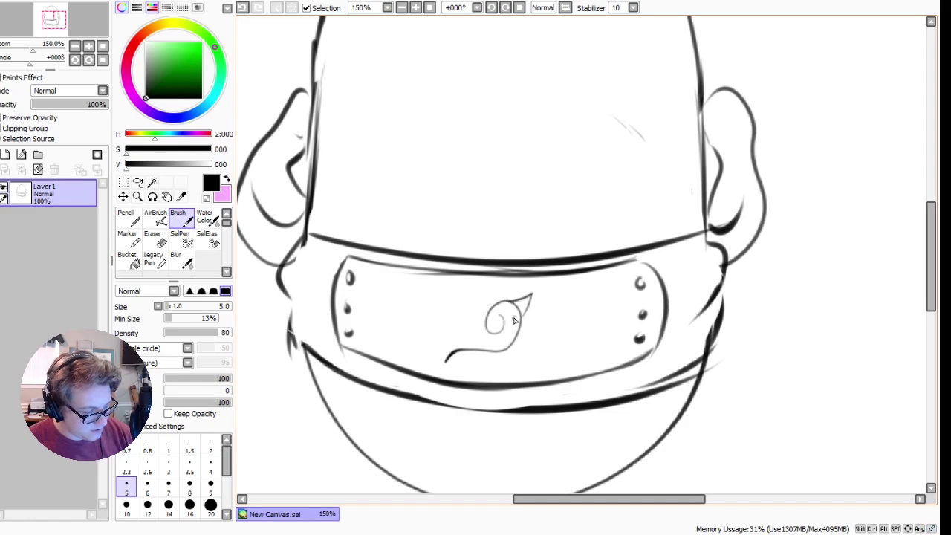
Step: Lasso the leaf symbol, copy-paste it, and nudge it slightly up within the plate
key(l)
drag(462, 302, 430, 325)
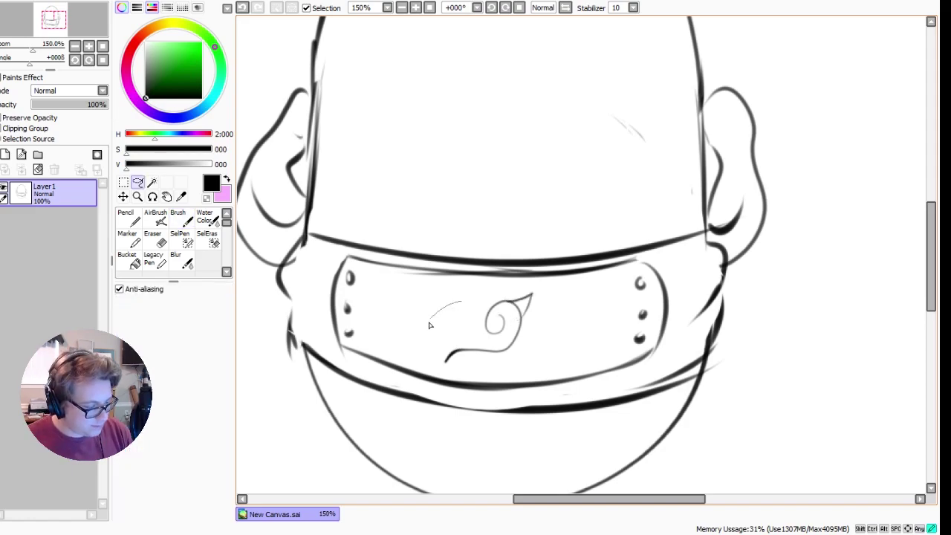
key(ctrl+z)
drag(482, 291, 429, 322)
mouse_move(565, 329)
mouse_down()
mouse_move(441, 279)
mouse_move(434, 289)
mouse_up()
drag(511, 375, 387, 331)
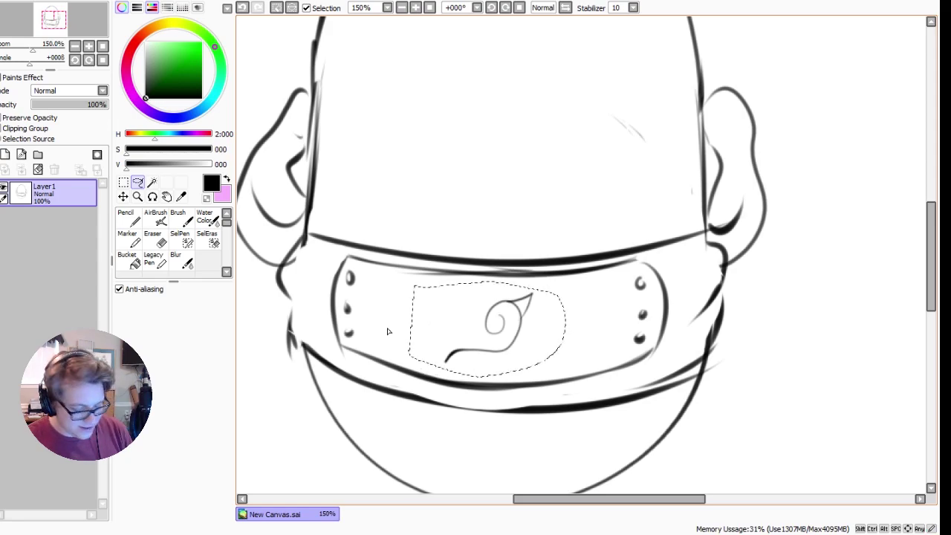
key(ctrl+c)
key(ctrl+v)
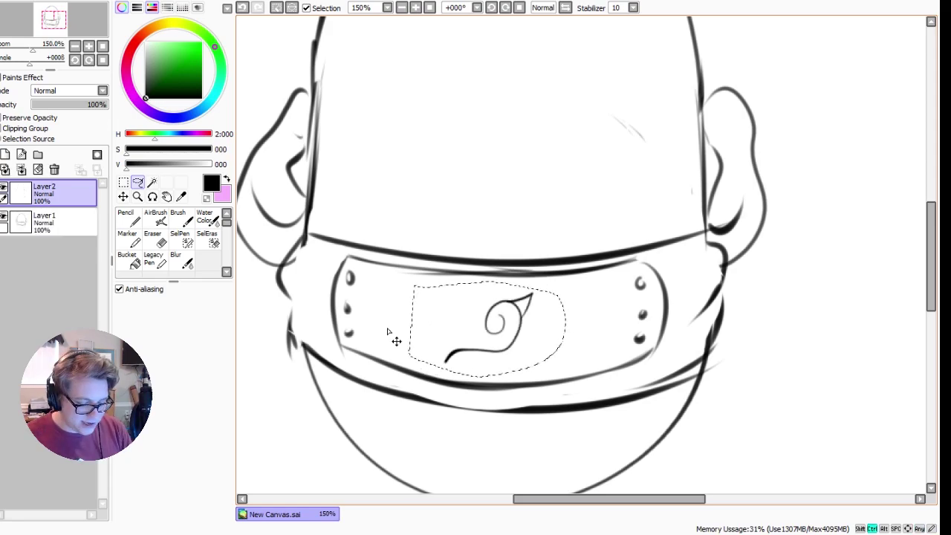
key(ctrl+t)
mouse_move(441, 361)
mouse_down()
mouse_move(456, 361)
mouse_move(449, 356)
mouse_up()
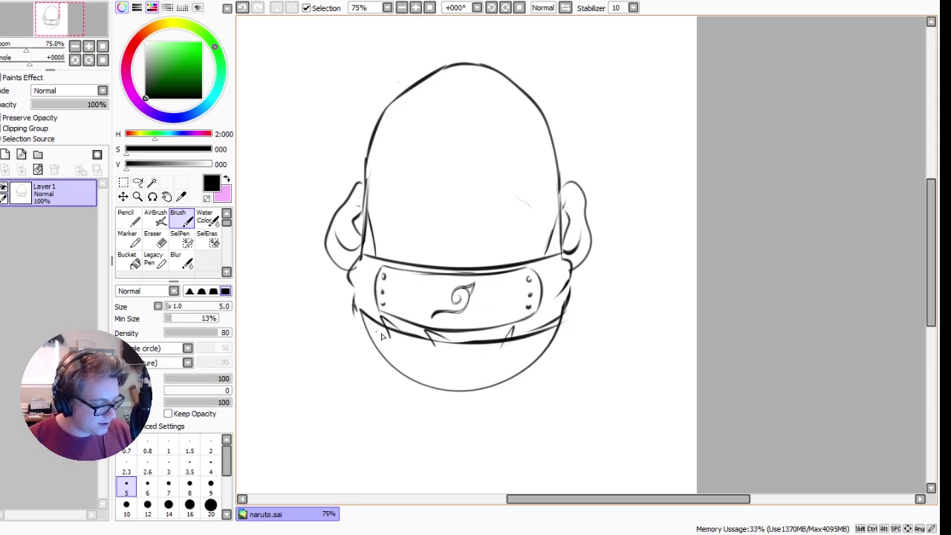
Step: Draw spiky hair strands below the band and erase the chin circle there
key(e)
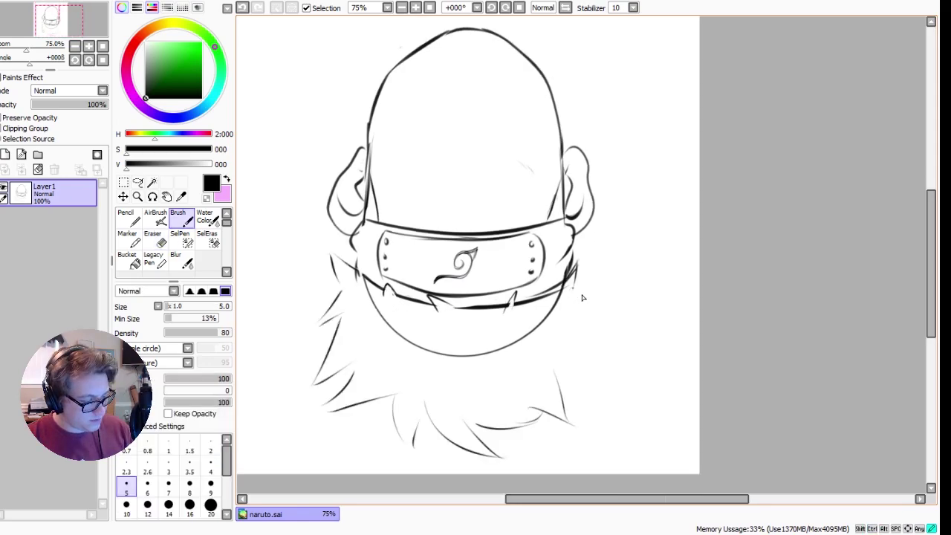
mouse_move(573, 288)
mouse_down()
mouse_move(562, 371)
mouse_move(535, 402)
mouse_up()
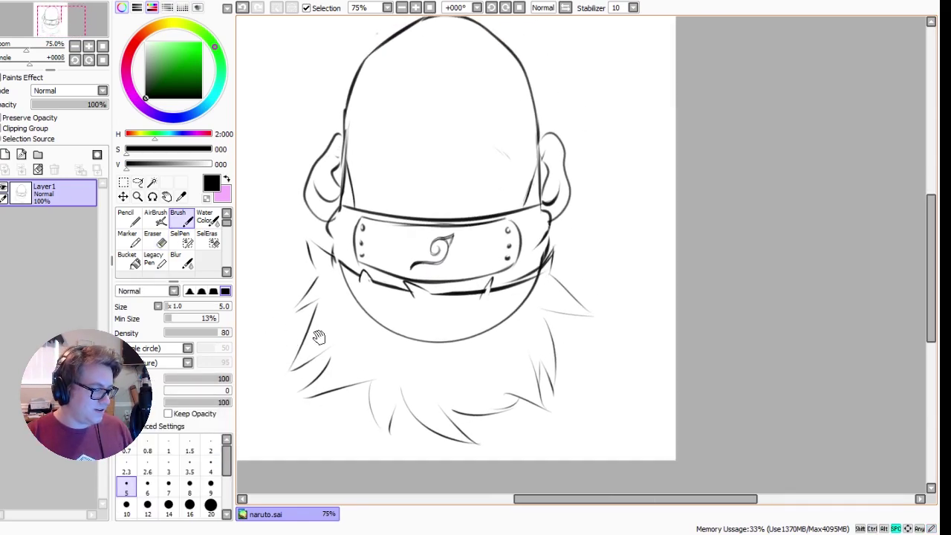
key(e)
drag(353, 297, 531, 340)
drag(327, 391, 265, 420)
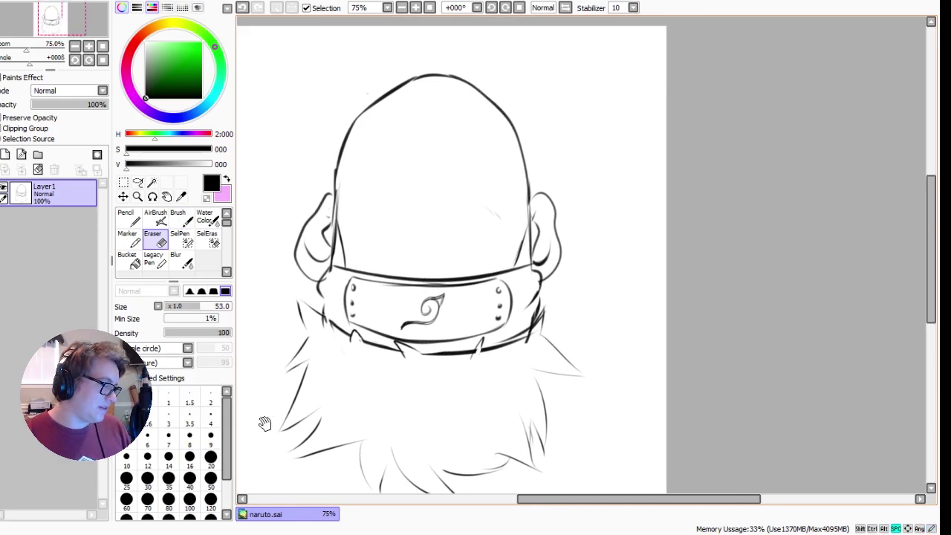
Step: Draw the curved mouth line and small nose arc on the face above the headband
key(b)
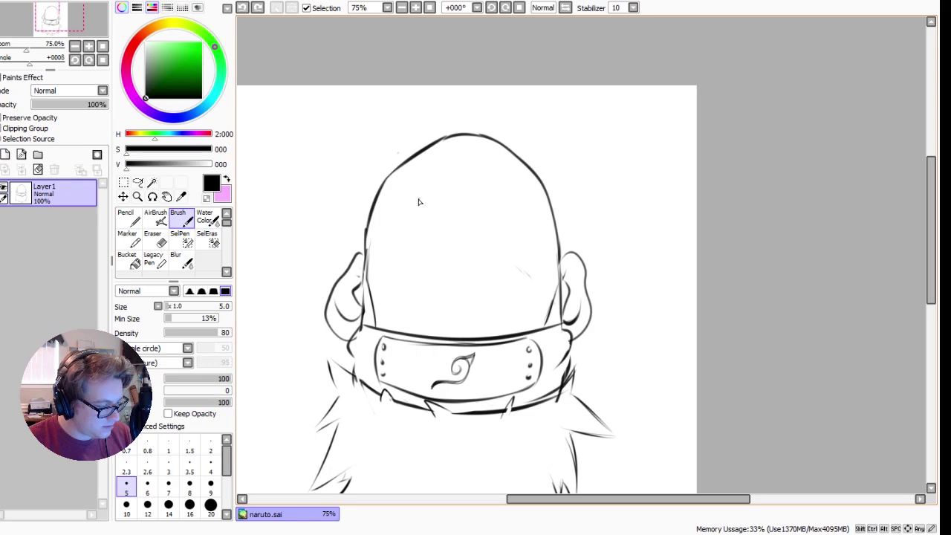
drag(435, 200, 529, 207)
key(ctrl+z)
drag(413, 215, 512, 211)
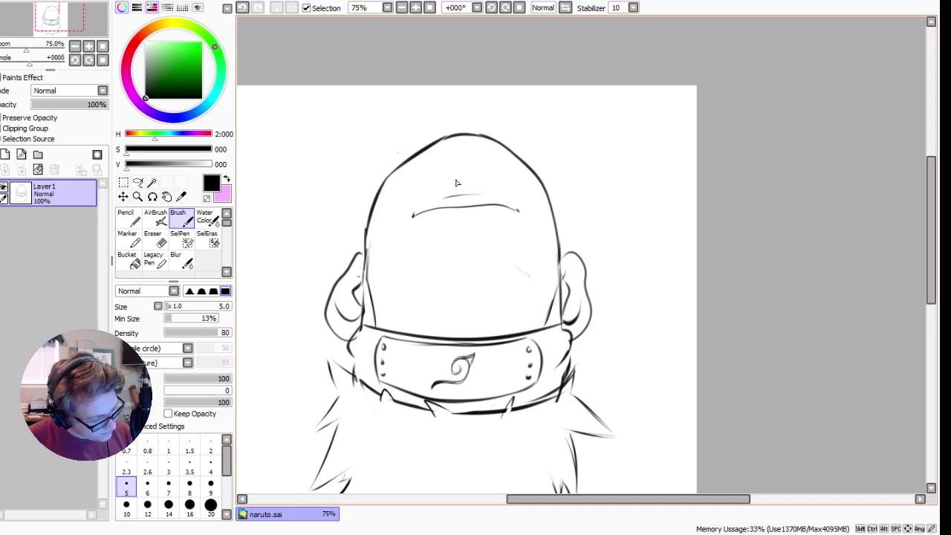
key(ctrl+z)
drag(448, 257, 476, 258)
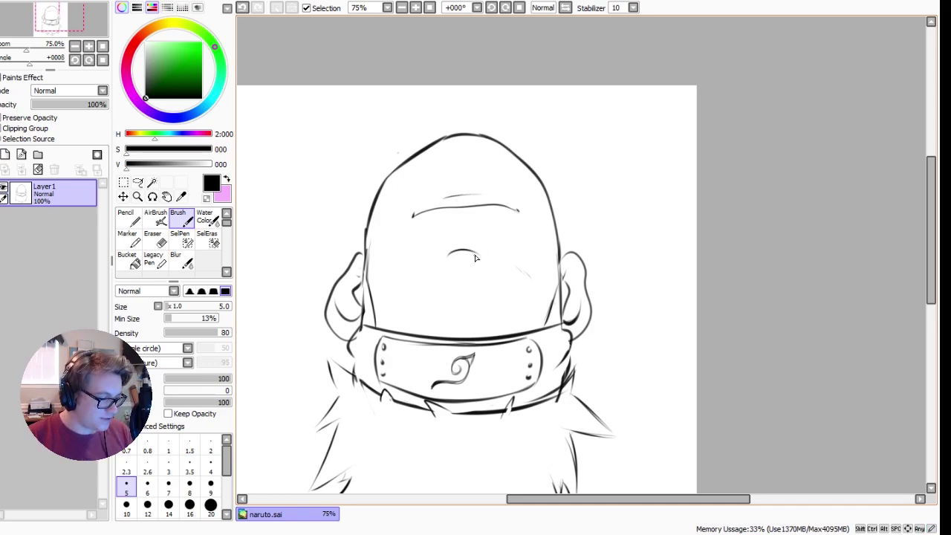
drag(305, 313, 284, 300)
Step: Sketch the neck lines and collar folds above Naruto's upside-down face
drag(376, 197, 377, 148)
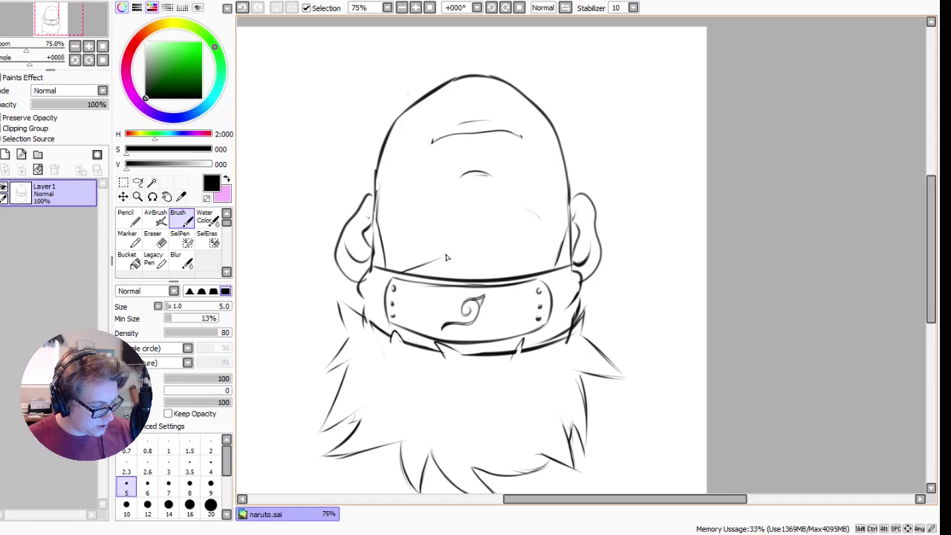
drag(342, 119, 364, 193)
drag(410, 132, 414, 186)
drag(533, 110, 528, 173)
drag(363, 193, 367, 229)
mouse_move(401, 153)
mouse_down()
mouse_move(409, 202)
mouse_move(430, 199)
mouse_up()
drag(444, 147, 447, 186)
drag(491, 145, 495, 189)
drag(537, 147, 534, 201)
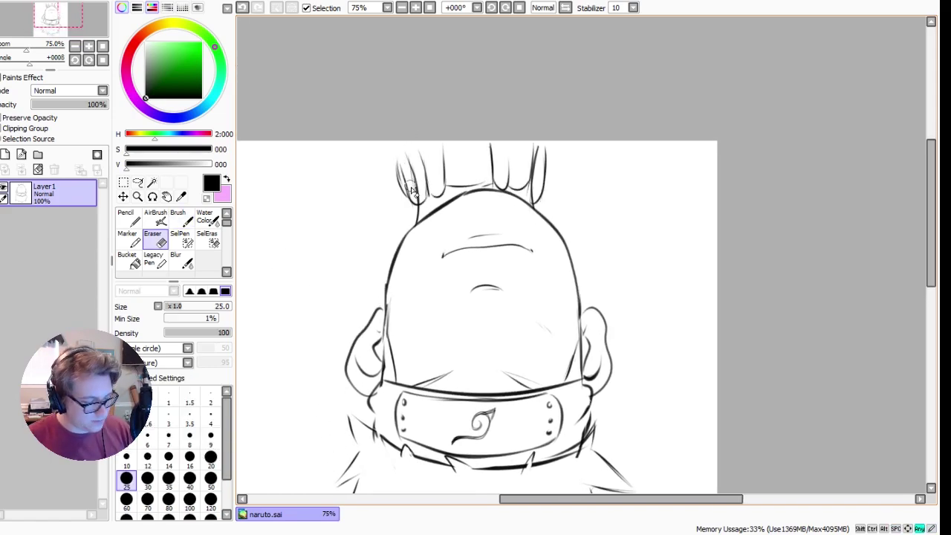
Step: Draw a long stroke beside the collar and the two trailing headband ties at right
scroll(446, 223, down, 1)
drag(344, 159, 373, 176)
drag(362, 427, 392, 395)
drag(543, 317, 618, 331)
drag(538, 333, 618, 355)
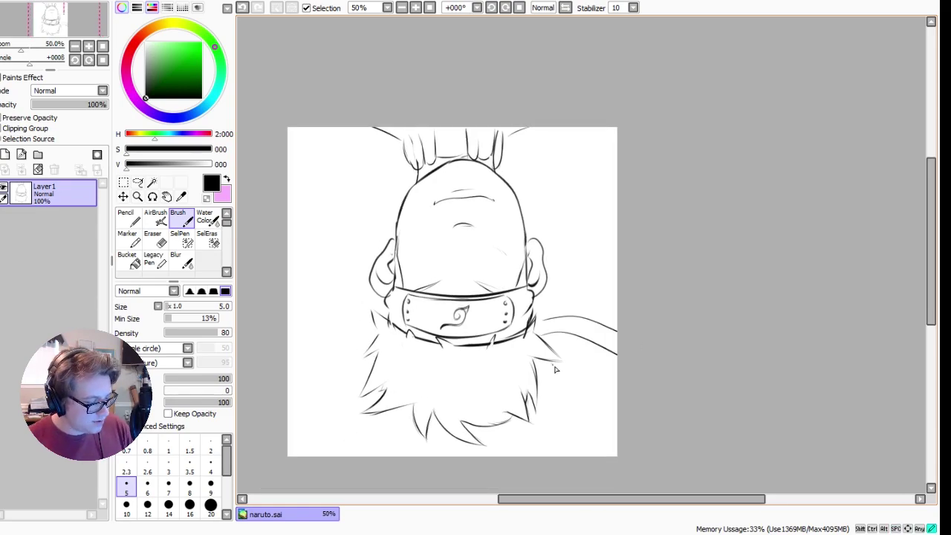
mouse_move(446, 297)
mouse_down()
mouse_move(445, 308)
mouse_move(447, 278)
mouse_up()
Step: Draw both rounded eyes on the face, redoing the first one once
drag(483, 245, 495, 263)
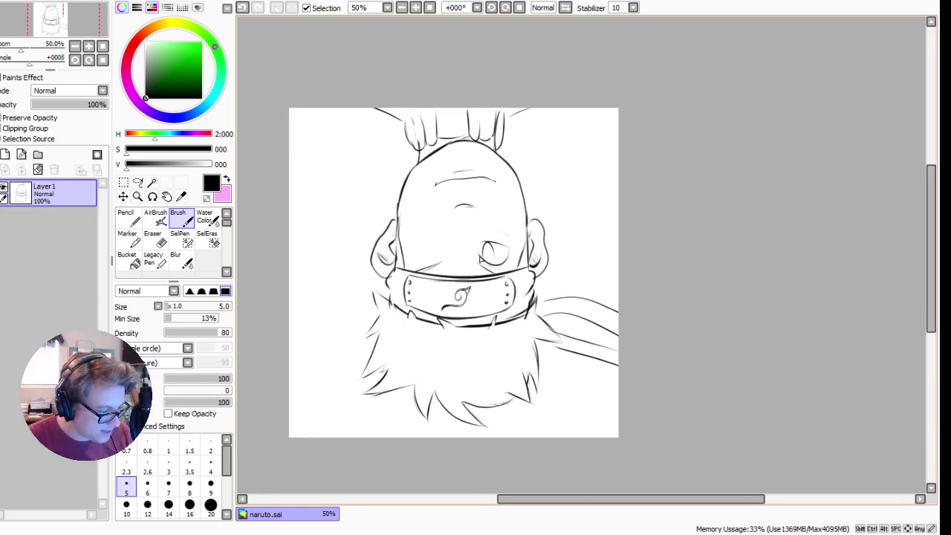
key(ctrl+z)
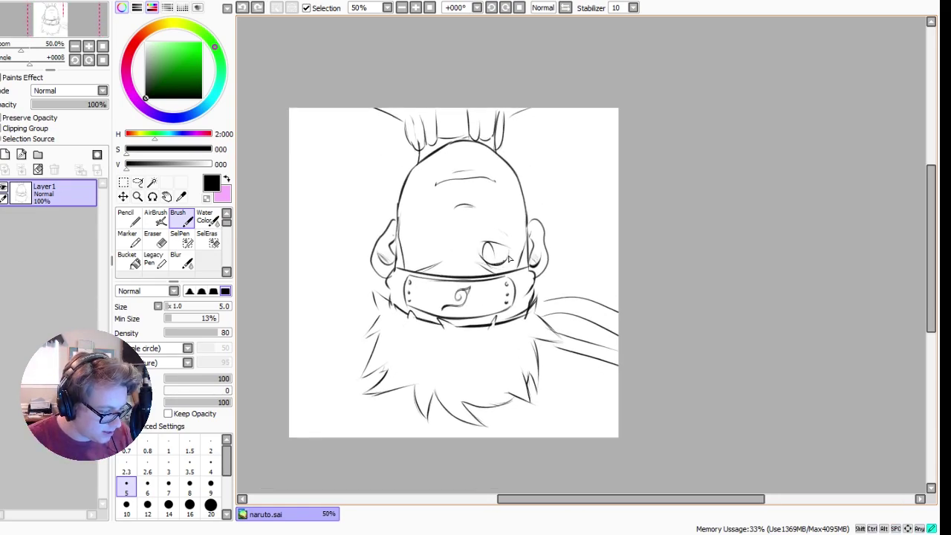
drag(484, 256, 508, 259)
key(ctrl+z)
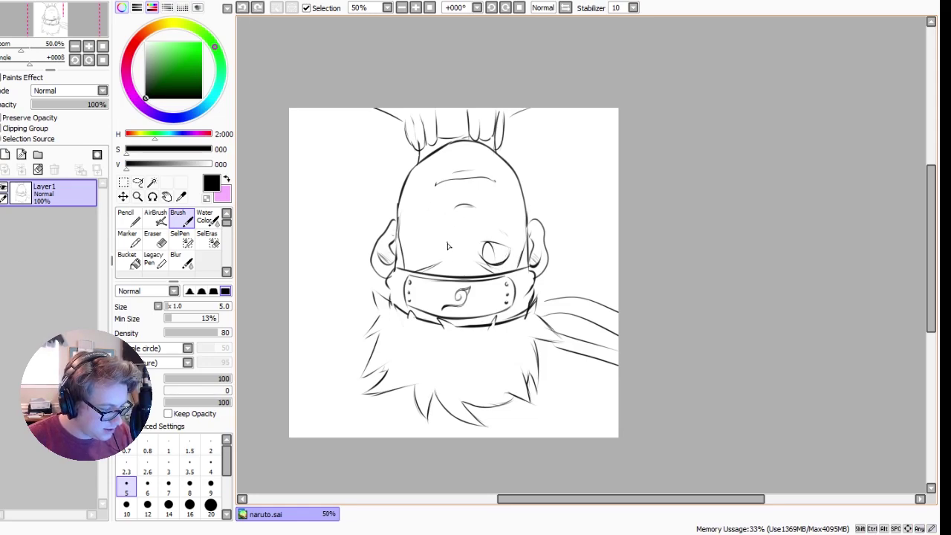
drag(421, 251, 455, 250)
drag(370, 241, 364, 273)
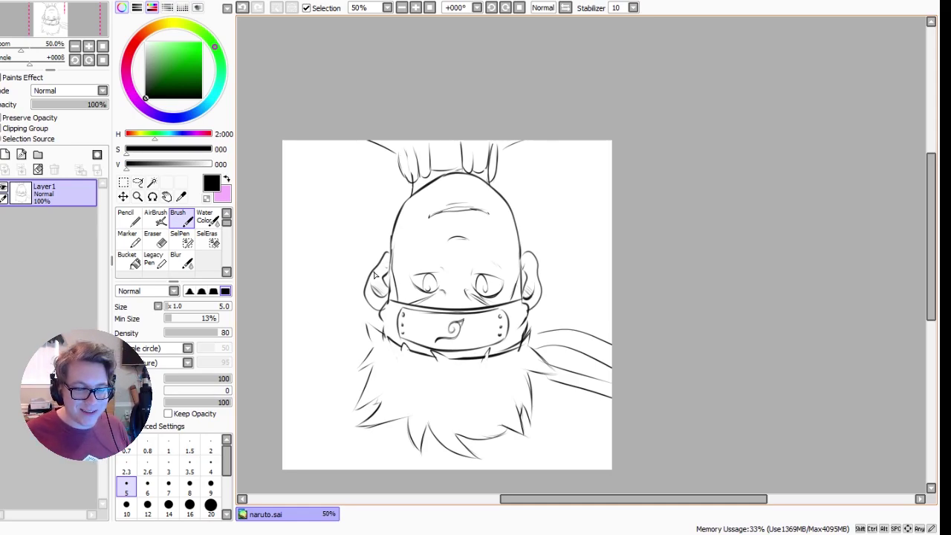
Step: Try a freehand lasso selection around the spiky lower hair, then undo it
drag(375, 275, 348, 323)
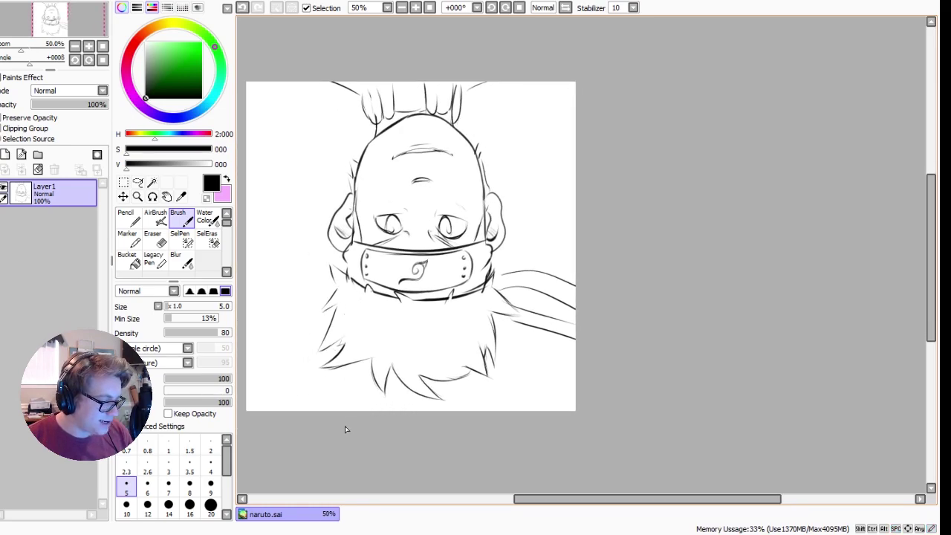
drag(347, 431, 380, 425)
key(l)
mouse_move(357, 389)
mouse_down()
mouse_move(319, 312)
mouse_move(341, 289)
mouse_up()
key(ctrl+z)
Step: On a new layer, paint tan skin, yellow spiky hair, grey headband plate, dark collar and blue eyes
click(6, 154)
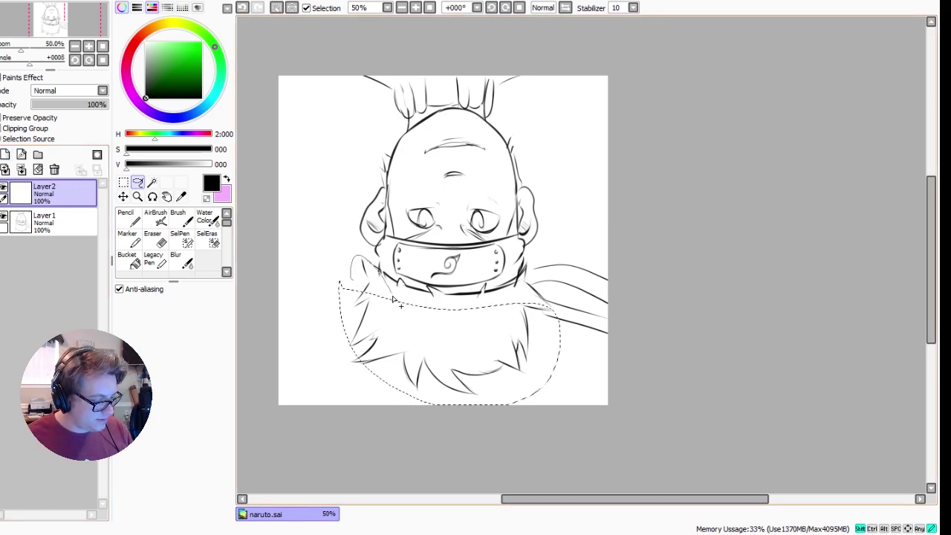
drag(533, 294, 529, 282)
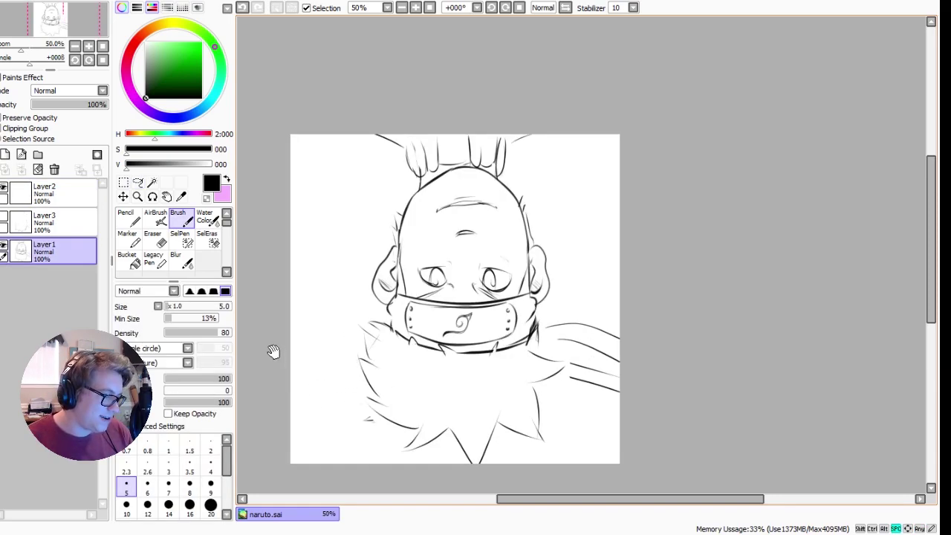
drag(302, 365, 296, 364)
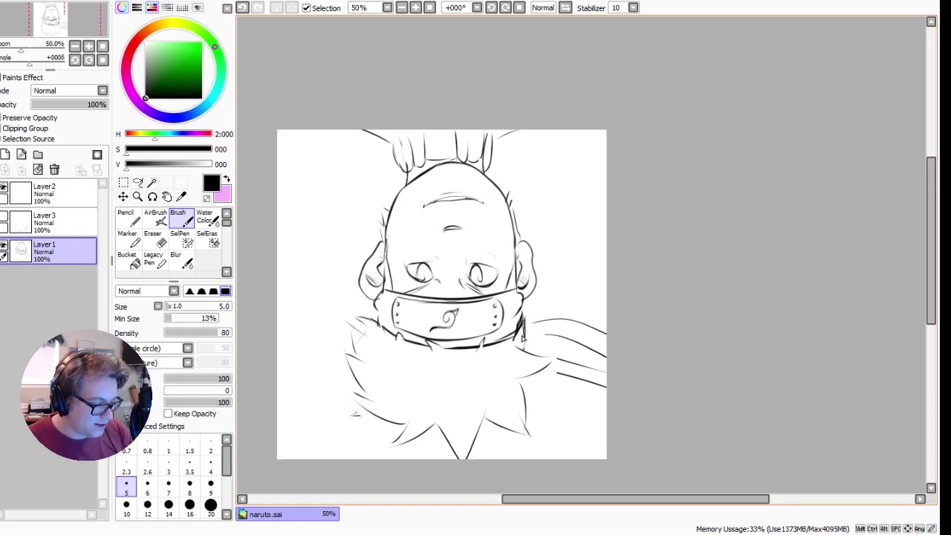
drag(416, 325, 432, 330)
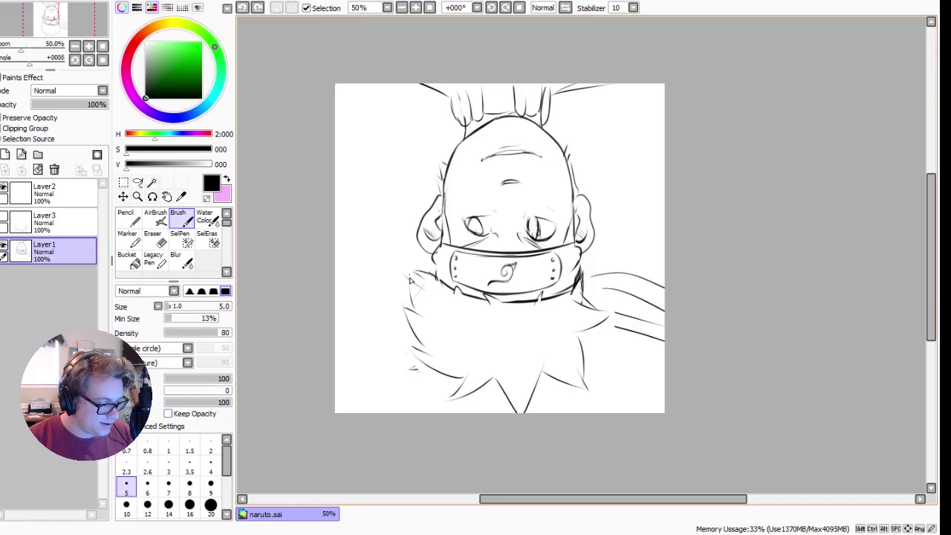
drag(395, 304, 369, 476)
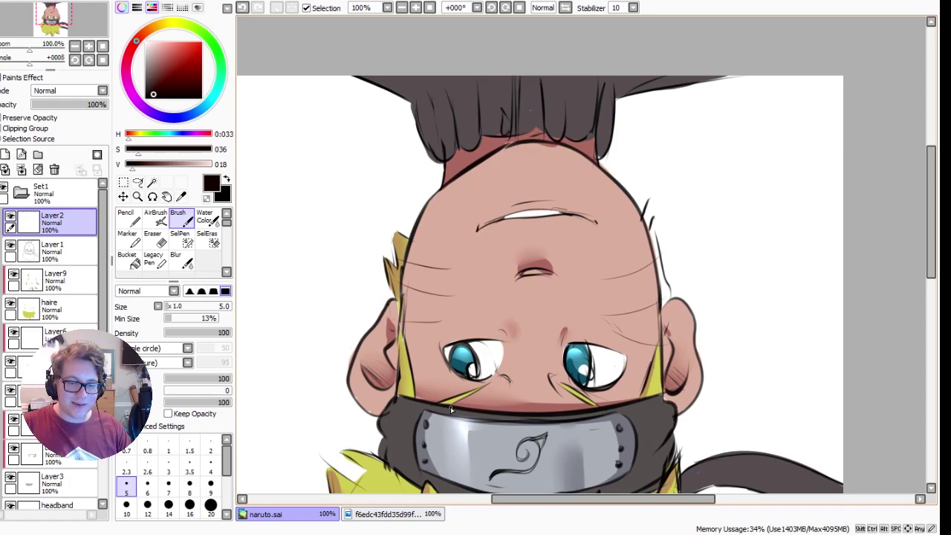
scroll(450, 406, down, 4)
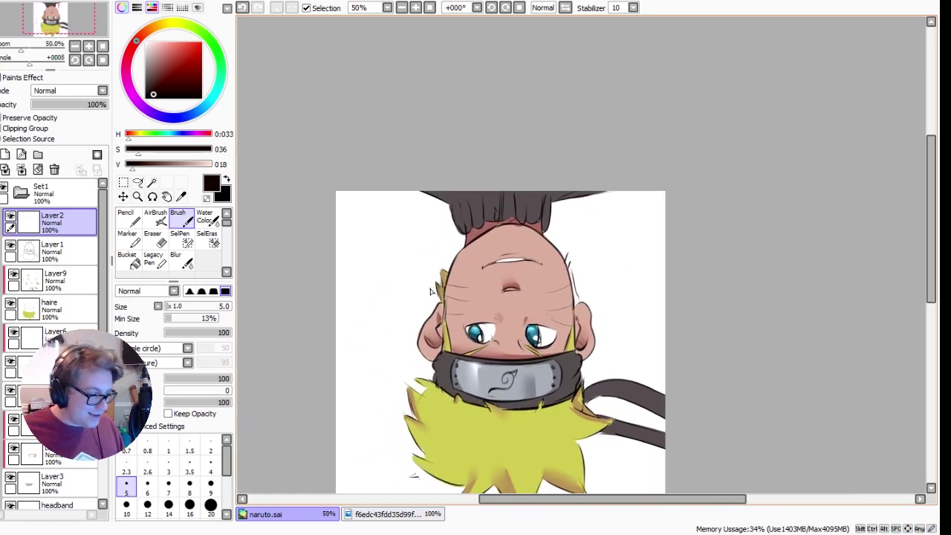
Step: Move all Naruto layers into Set1, then rotate the group to check it upright
shift+click(52, 506)
drag(44, 223, 30, 201)
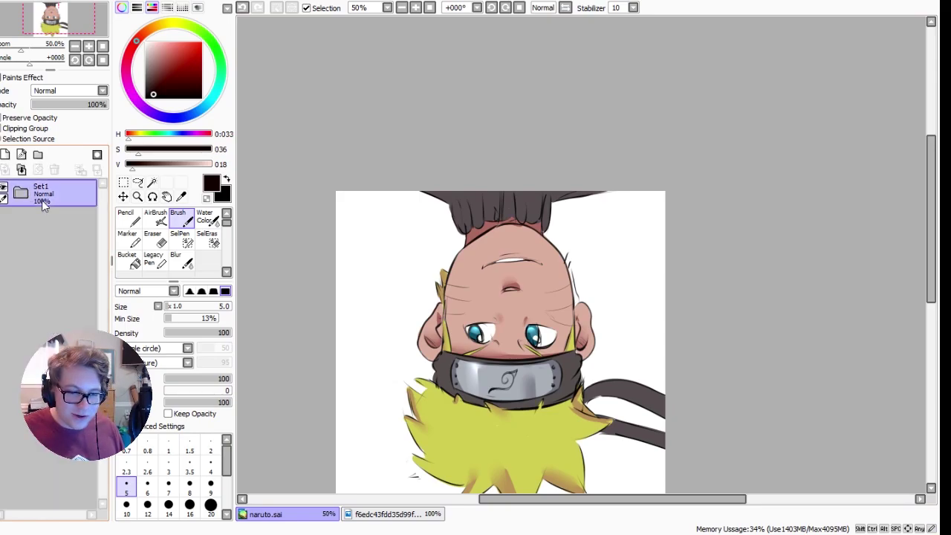
key(ctrl+t)
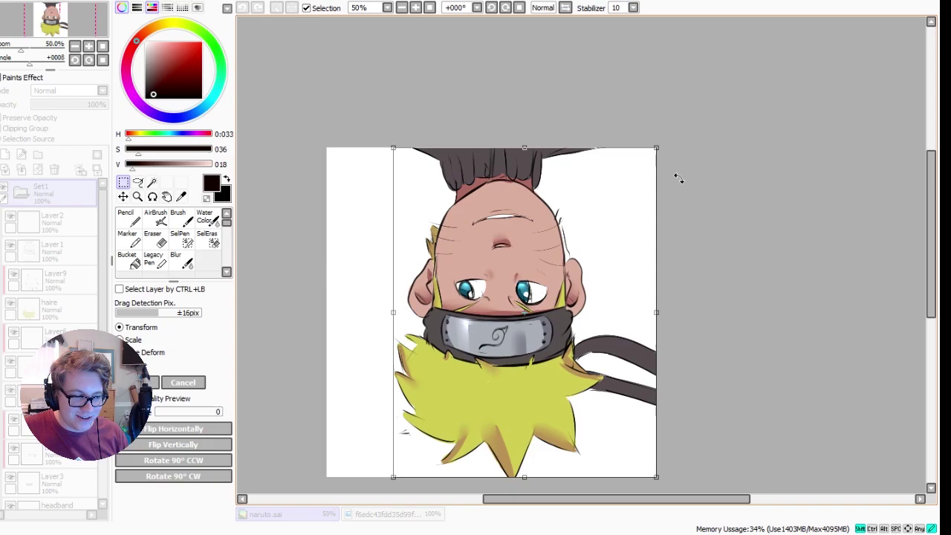
mouse_move(678, 179)
mouse_down()
mouse_move(707, 261)
mouse_move(647, 435)
mouse_move(488, 452)
mouse_up()
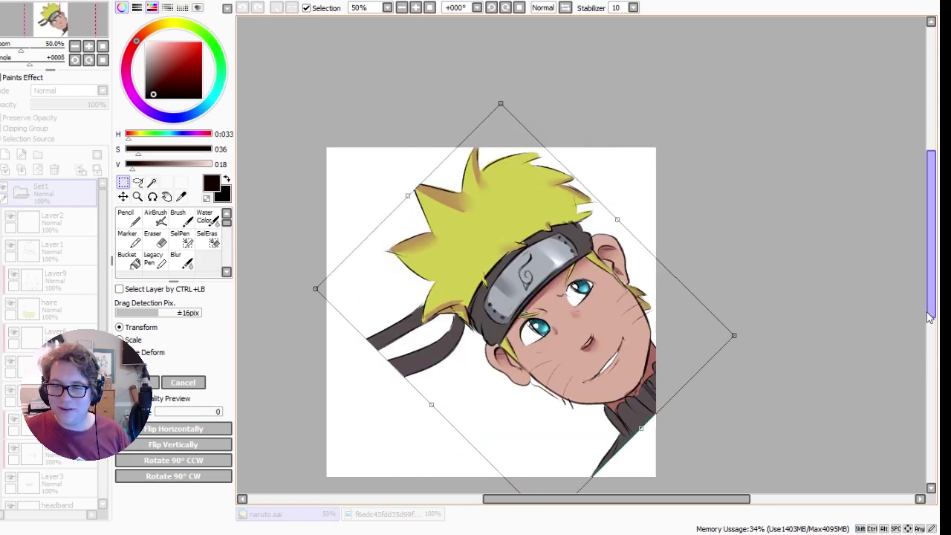
drag(740, 325, 696, 416)
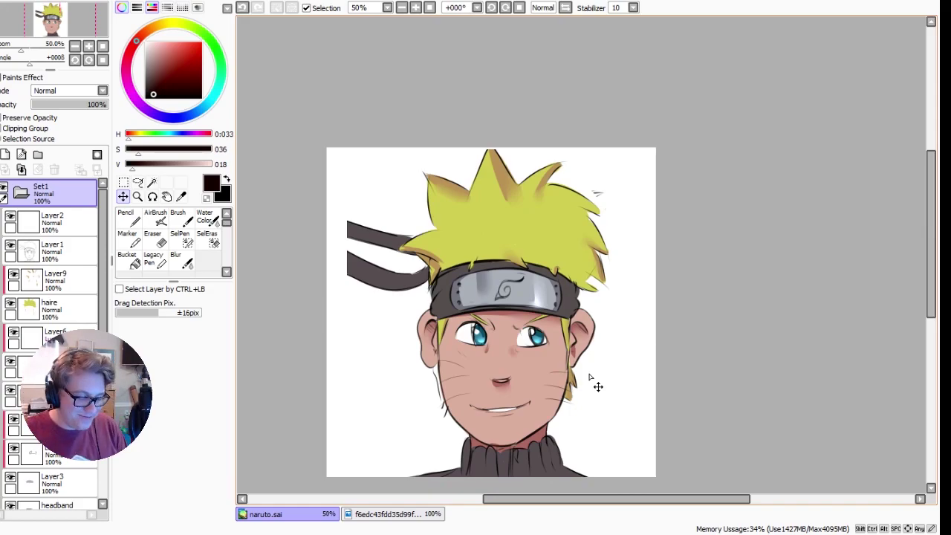
key(ctrl+r)
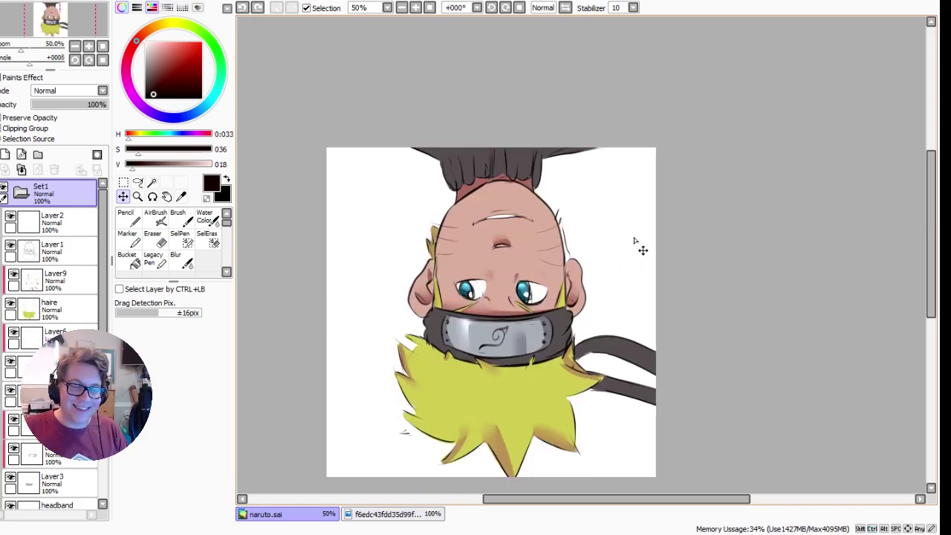
key(ctrl+z)
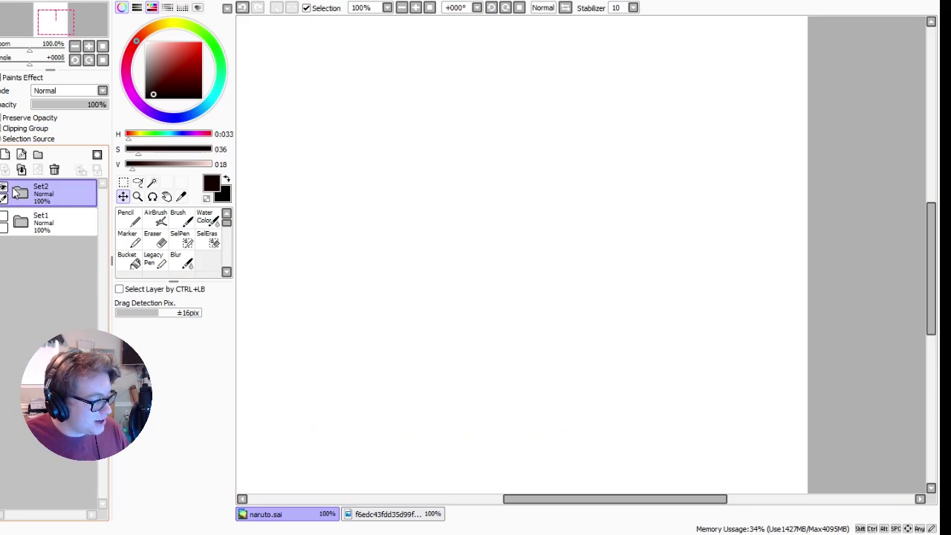
Step: Add a layer in Set2, pick a hard black brush, and draw Squidward's head oval
click(5, 153)
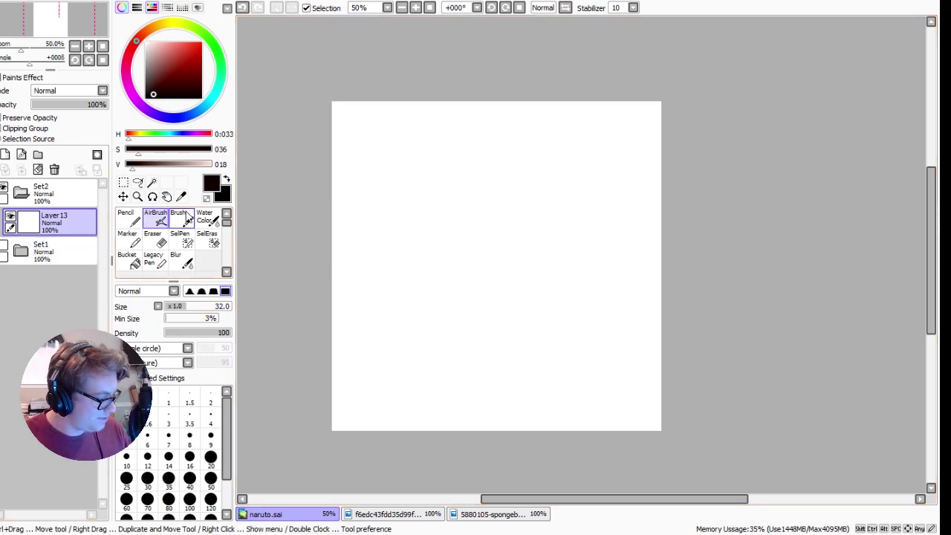
click(177, 215)
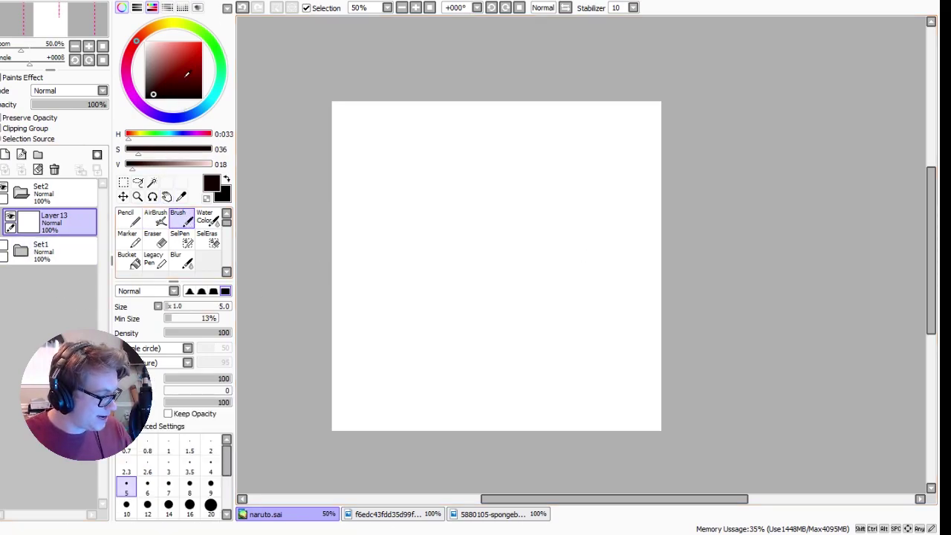
click(145, 98)
mouse_move(550, 224)
mouse_down()
mouse_move(461, 233)
mouse_move(566, 234)
mouse_move(434, 376)
mouse_move(556, 255)
mouse_up()
Step: Compare the oval with undo/redo and try vertical hat-side strokes above it
key(ctrl+z)
mouse_move(410, 363)
mouse_down()
mouse_move(373, 352)
mouse_move(423, 373)
mouse_up()
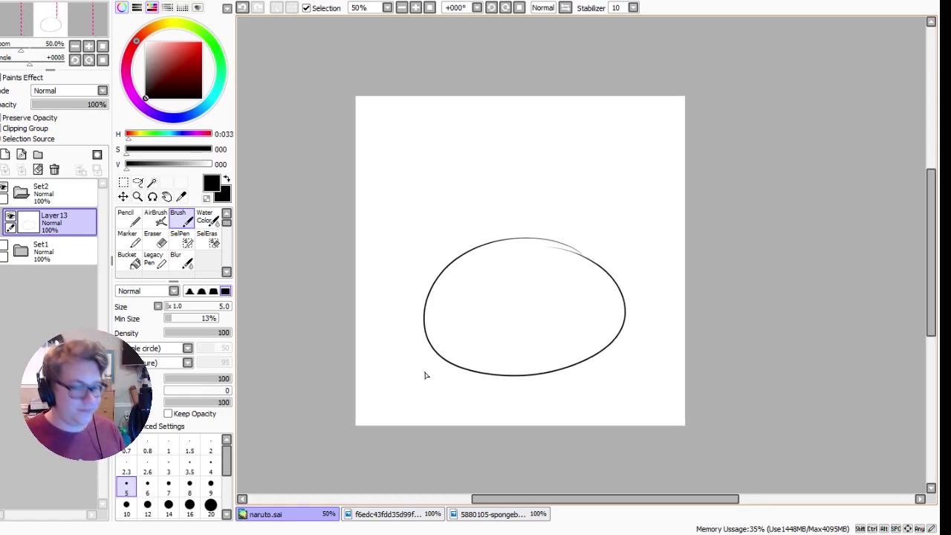
key(ctrl+z)
key(ctrl+y)
key(ctrl+z)
key(ctrl+y)
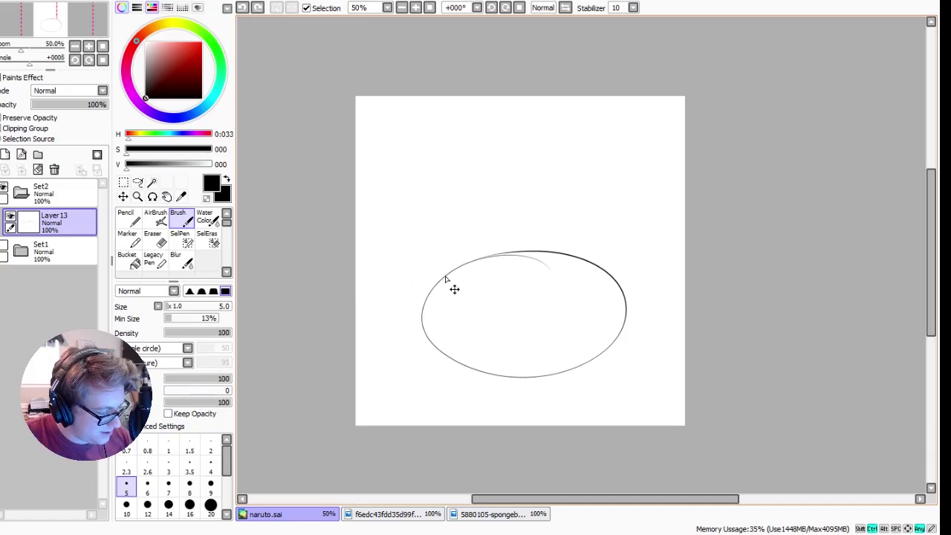
drag(440, 282, 452, 223)
key(ctrl+z)
drag(440, 282, 451, 223)
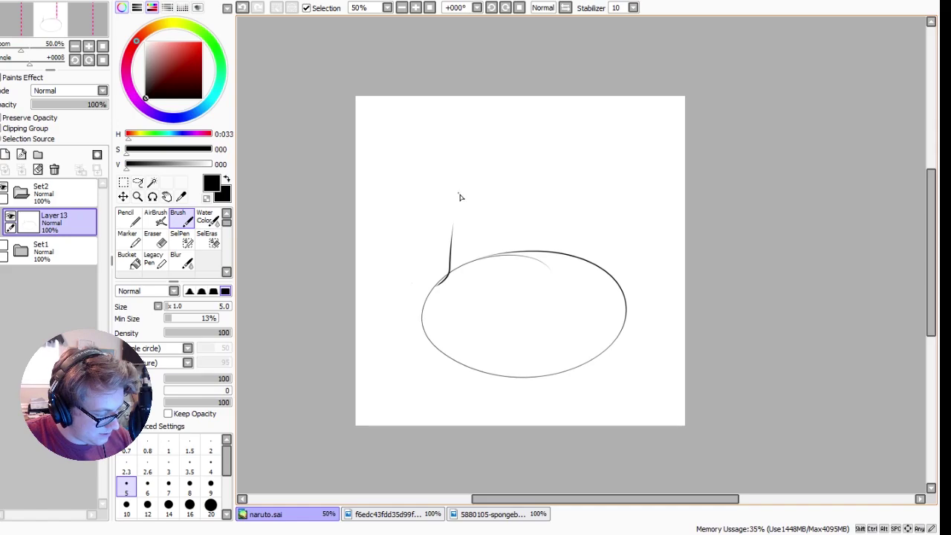
drag(603, 273, 598, 205)
key(ctrl+z)
key(ctrl+z)
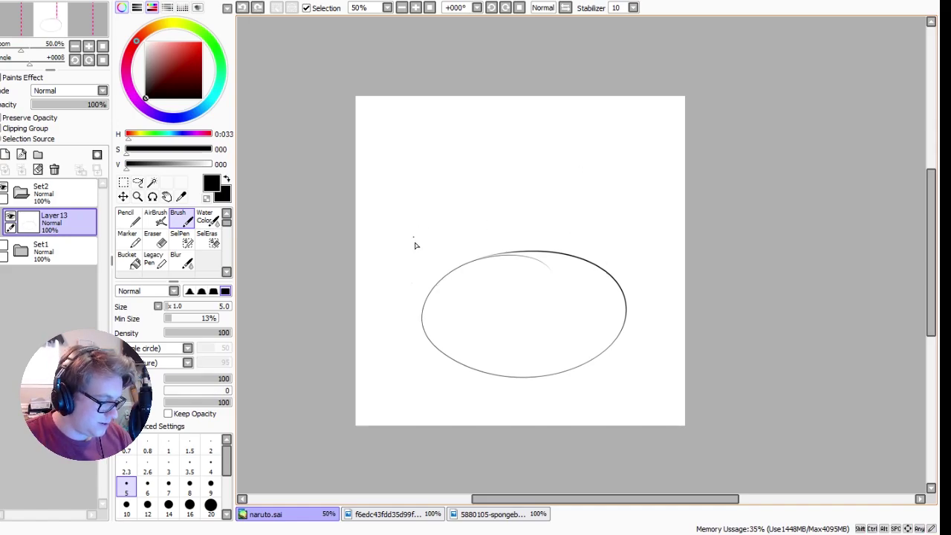
Step: Tilt the oval slightly with a transform and try a curved top edge above it
key(ctrl+t)
drag(420, 255, 408, 238)
key(Return)
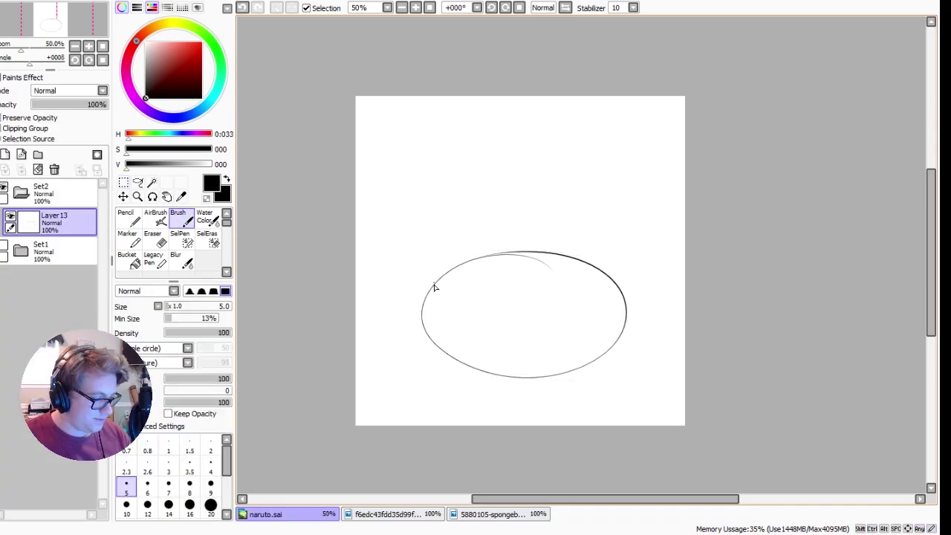
key(ctrl+y)
key(ctrl+y)
drag(453, 215, 514, 172)
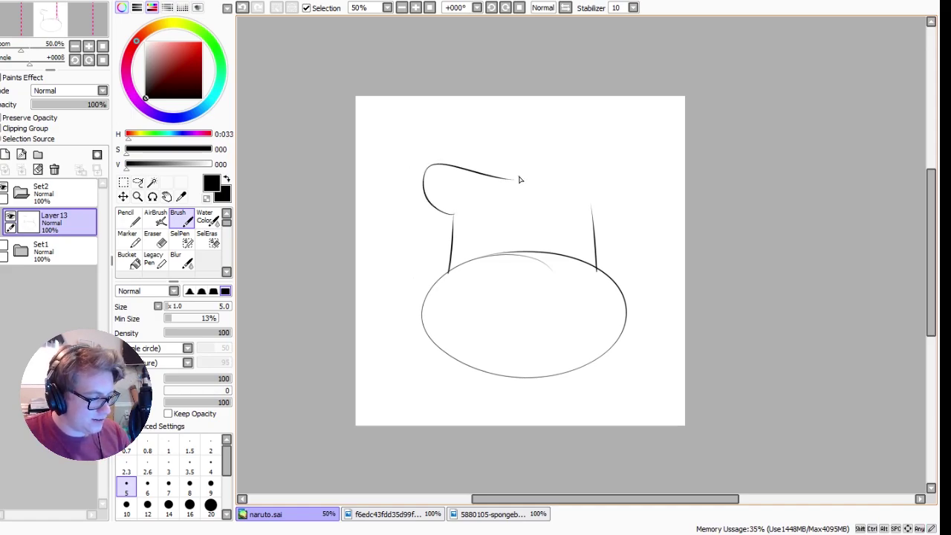
key(ctrl+z)
key(ctrl+z)
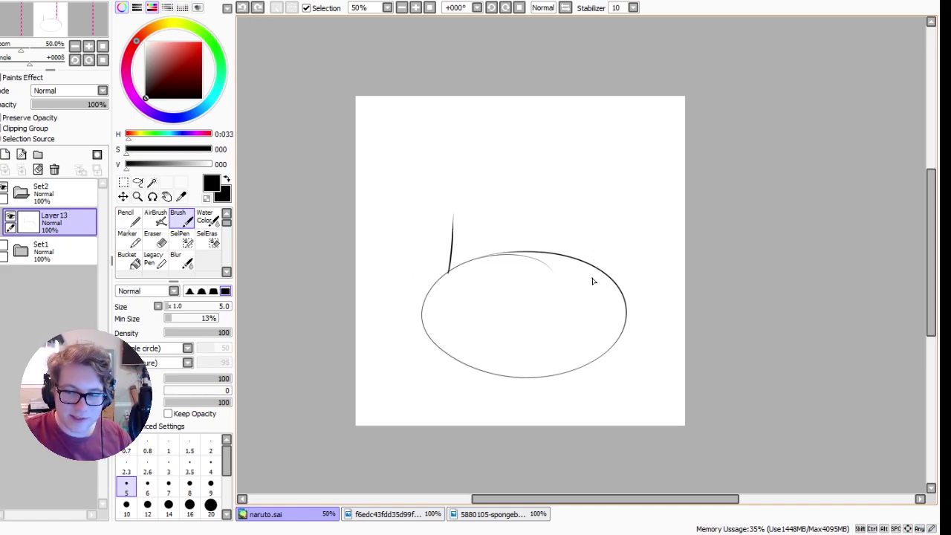
Step: Sketch the hat's right side, curved top line and rim above the ellipse
drag(595, 266, 596, 202)
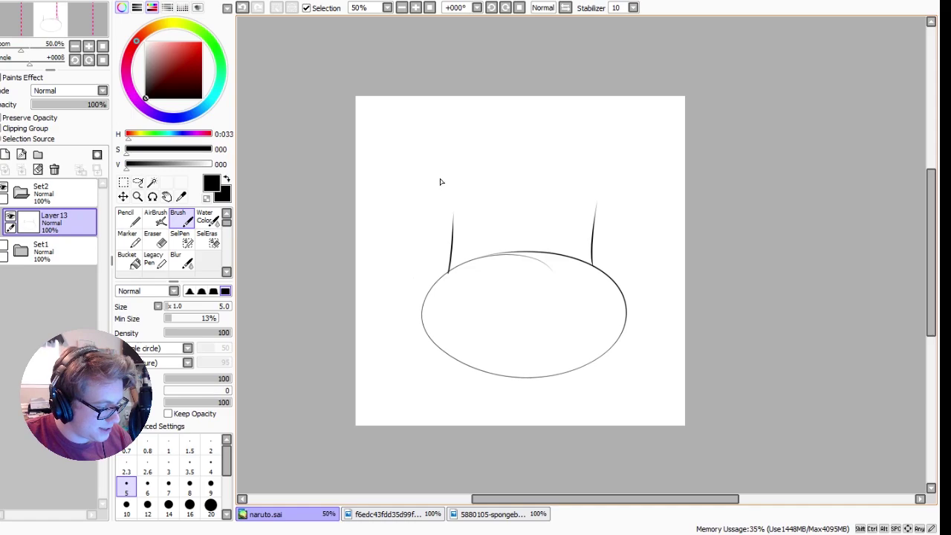
drag(446, 173, 594, 152)
key(ctrl+z)
drag(448, 173, 591, 153)
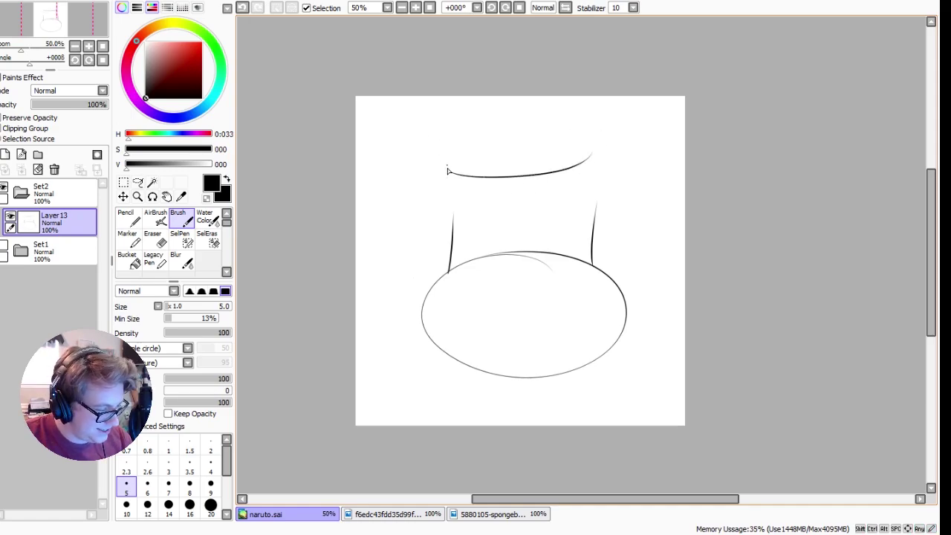
mouse_move(453, 223)
mouse_down()
mouse_move(437, 189)
mouse_move(550, 157)
mouse_move(615, 177)
mouse_up()
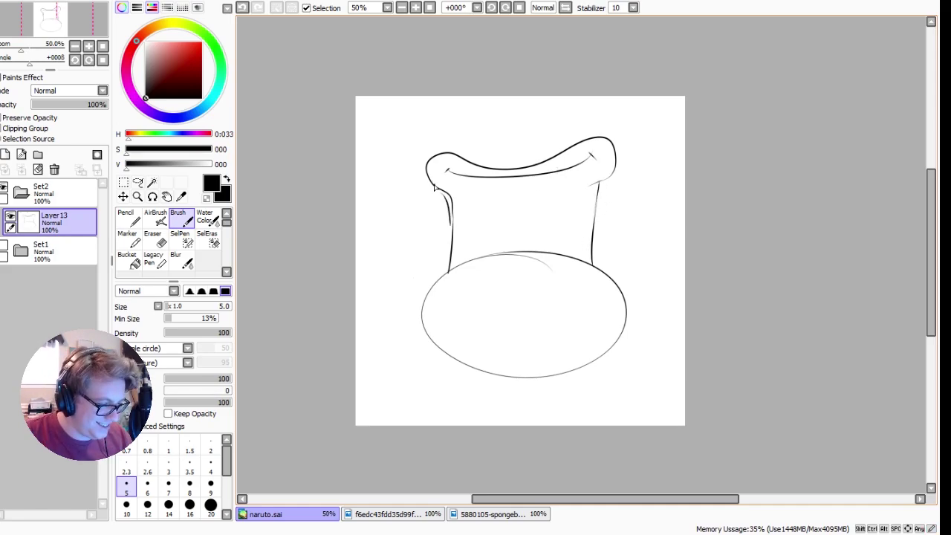
key(ctrl+z)
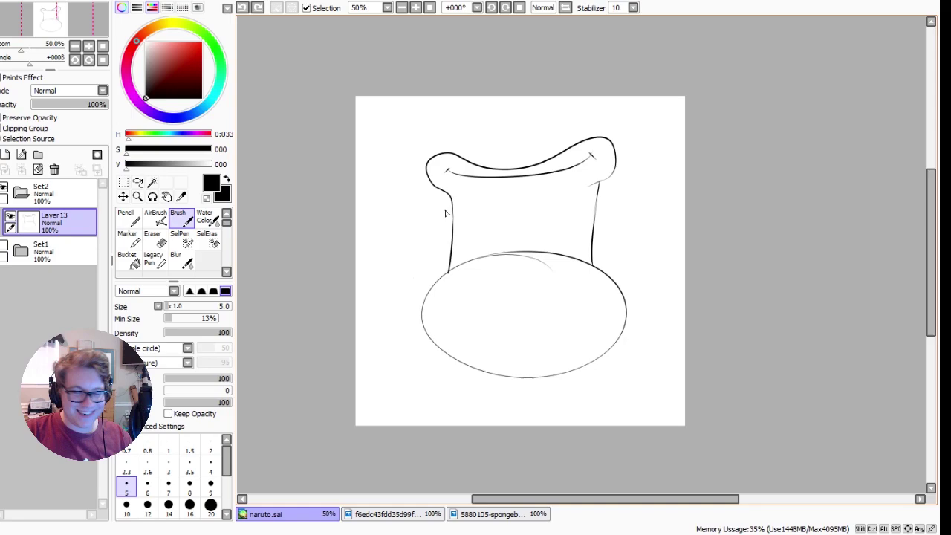
Step: Delete the hat sketch and undo the fresh ellipse, leaving Layer13 blank
key(Delete)
mouse_move(599, 265)
mouse_down()
mouse_move(463, 253)
mouse_move(542, 250)
mouse_up()
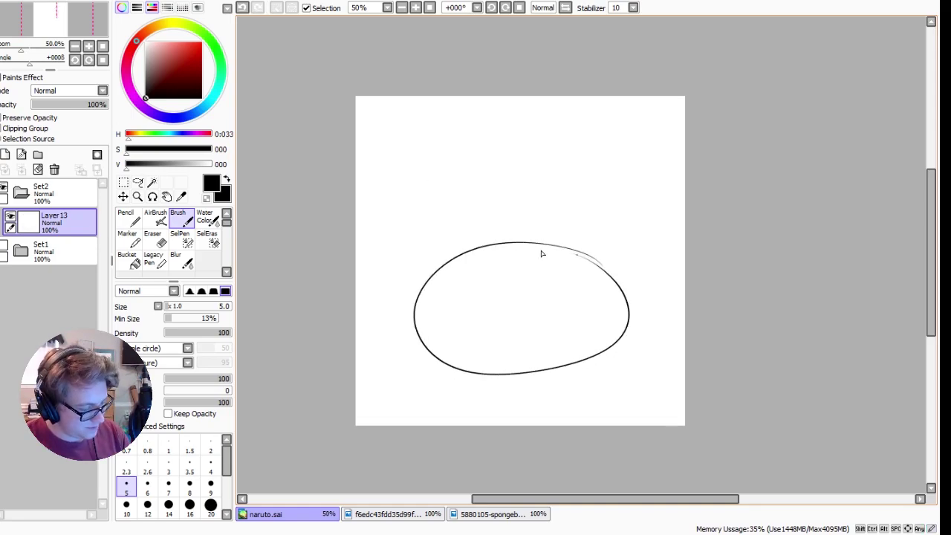
key(ctrl+z)
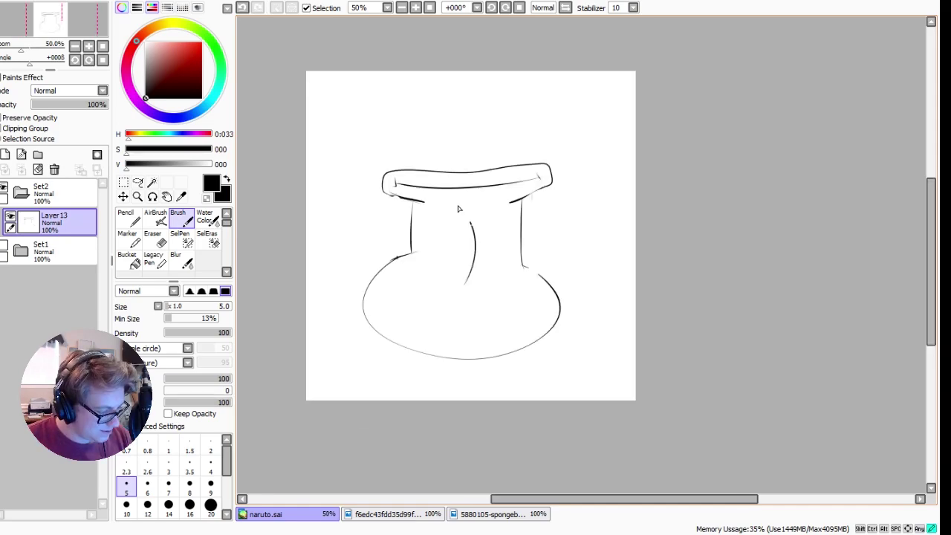
Step: Draw Squidward's long nose oval in the head's centre, retrying several times
mouse_move(459, 208)
mouse_down()
mouse_move(466, 282)
mouse_move(424, 234)
mouse_up()
key(ctrl+z)
key(ctrl+z)
drag(454, 275, 458, 280)
key(ctrl+z)
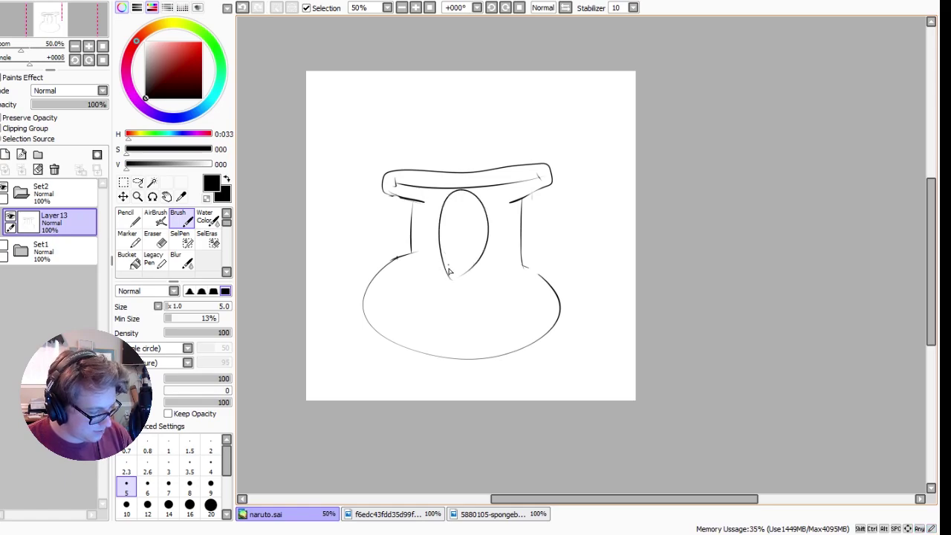
key(ctrl+z)
mouse_move(435, 216)
mouse_down()
mouse_move(450, 276)
mouse_move(479, 232)
mouse_up()
key(ctrl+z)
key(ctrl+z)
key(ctrl+z)
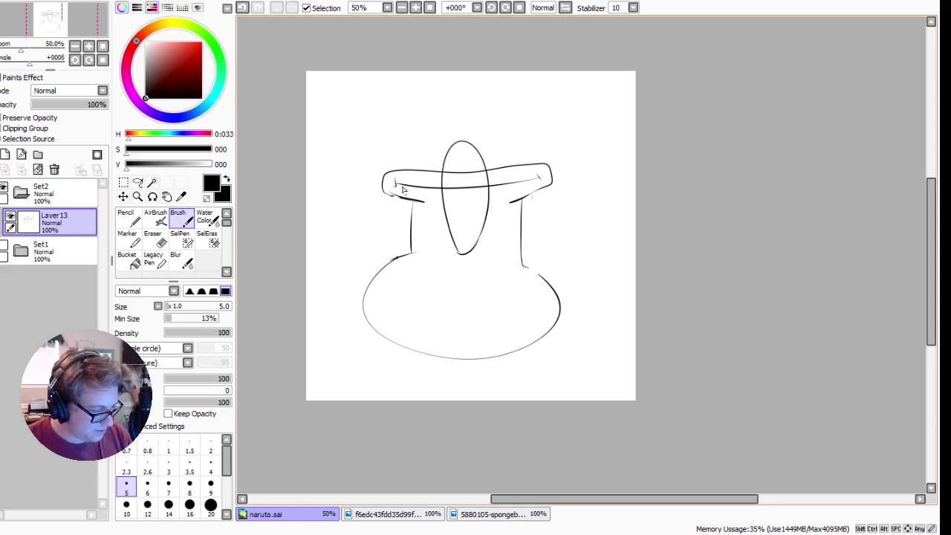
Step: Erase the lines crossing inside the nose, then return to the brush
drag(403, 190, 407, 217)
key(e)
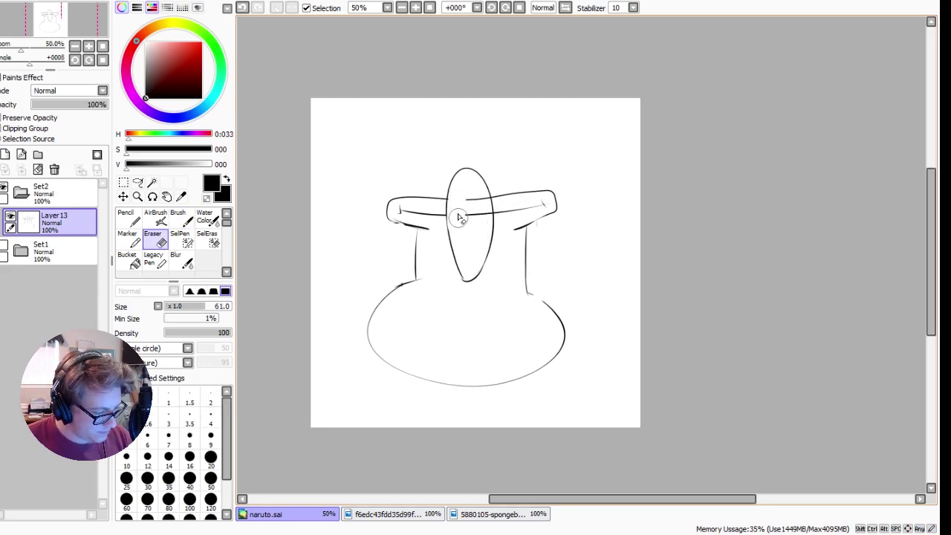
mouse_move(459, 217)
mouse_down()
mouse_move(463, 198)
mouse_move(479, 226)
mouse_up()
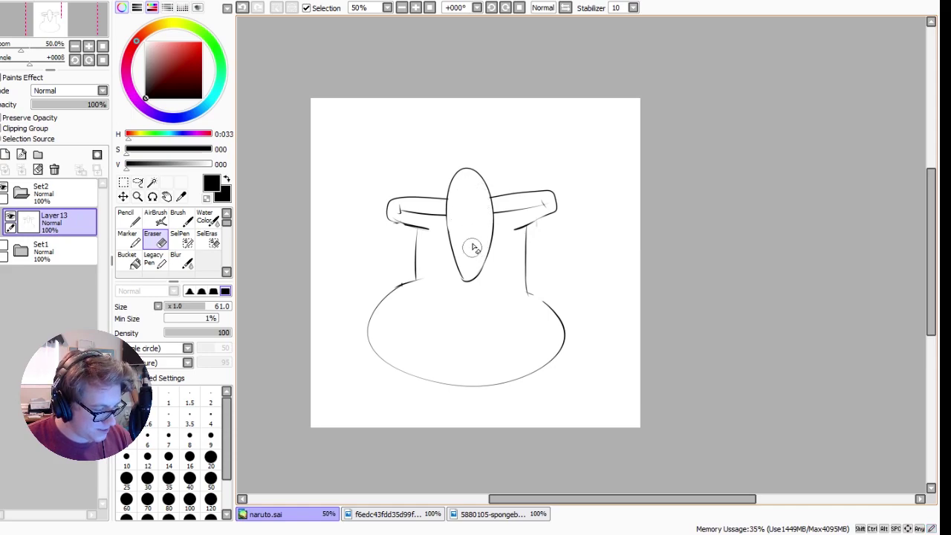
drag(362, 249, 354, 215)
key(b)
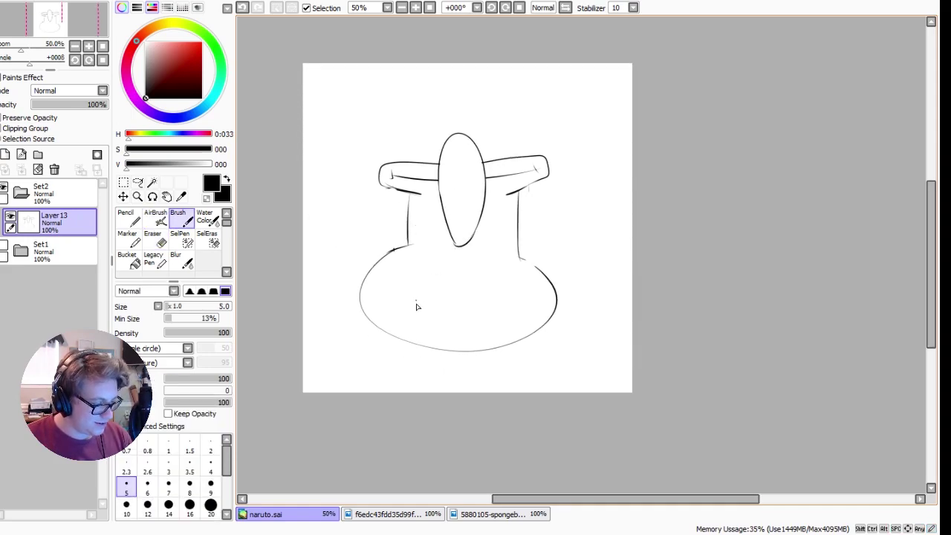
Step: Draw a heavy-lidded left eye oval on the head, redrawing it cleaner
drag(416, 306, 409, 270)
key(ctrl+z)
drag(435, 227, 416, 305)
key(ctrl+z)
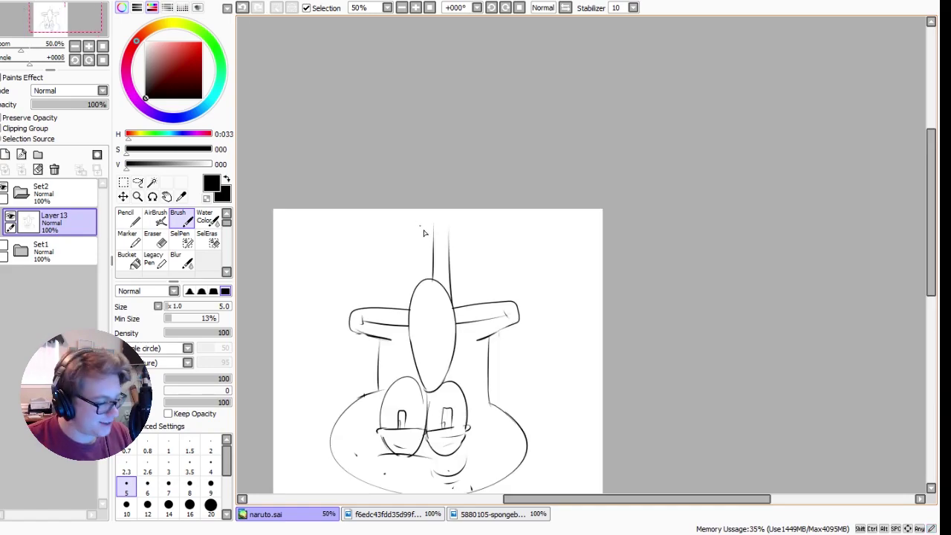
key(ctrl+z)
Step: Draw the pointed tip joining the neck lines at the top, then switch to the eraser
drag(424, 230, 444, 221)
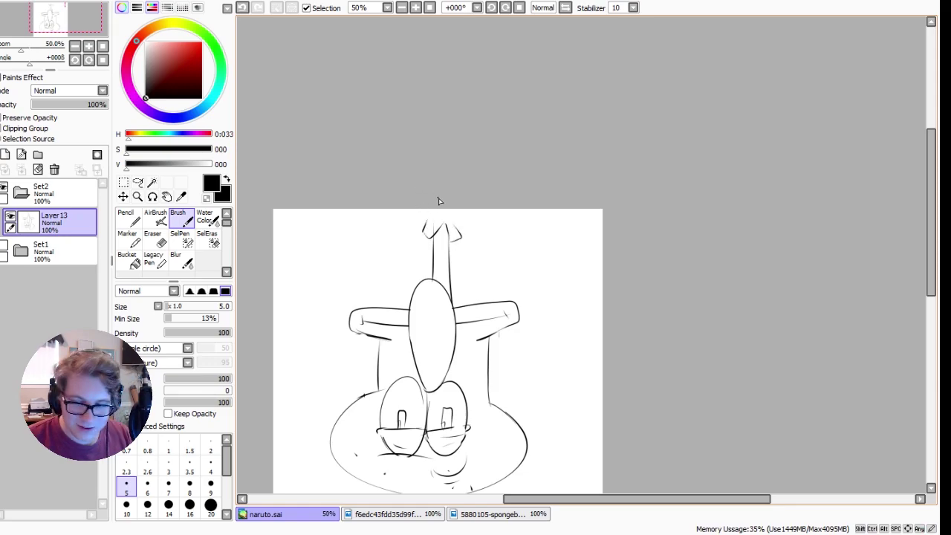
key(ctrl+z)
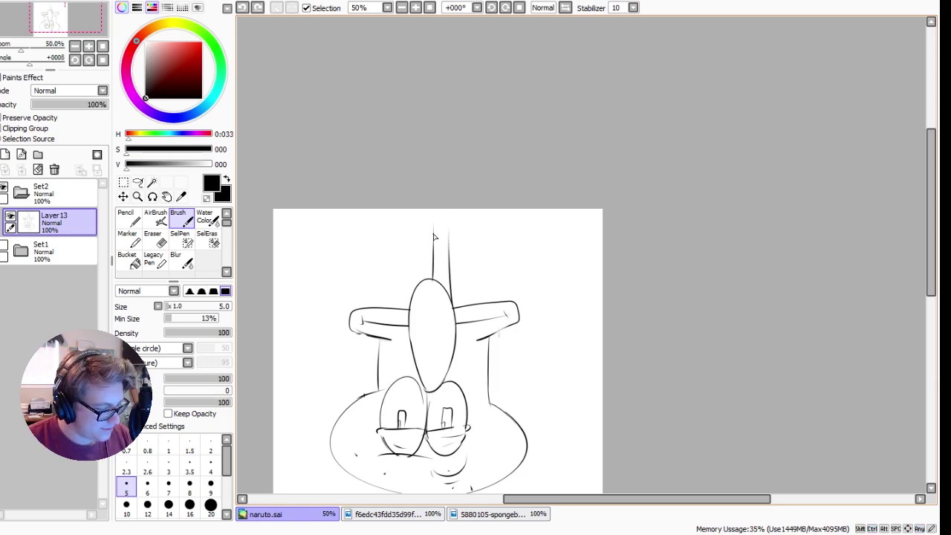
drag(434, 236, 444, 235)
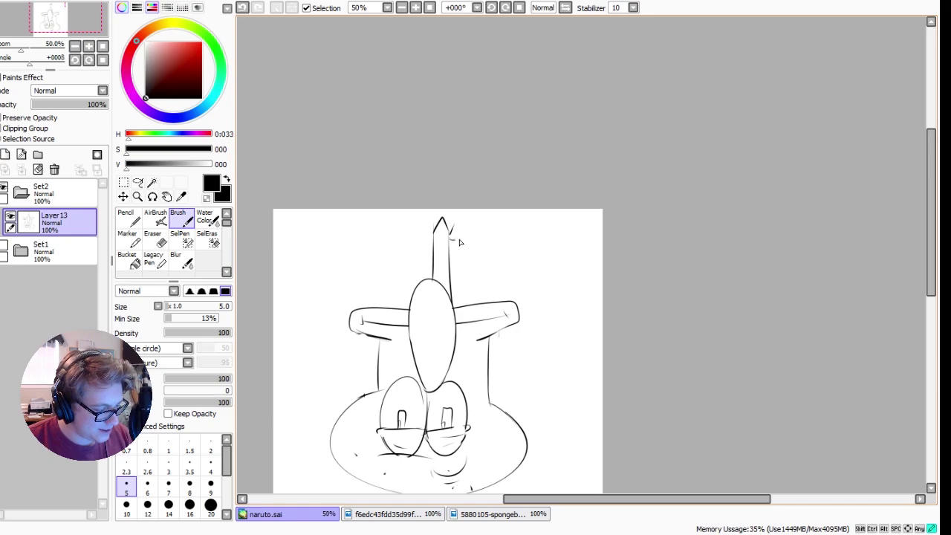
key(ctrl+z)
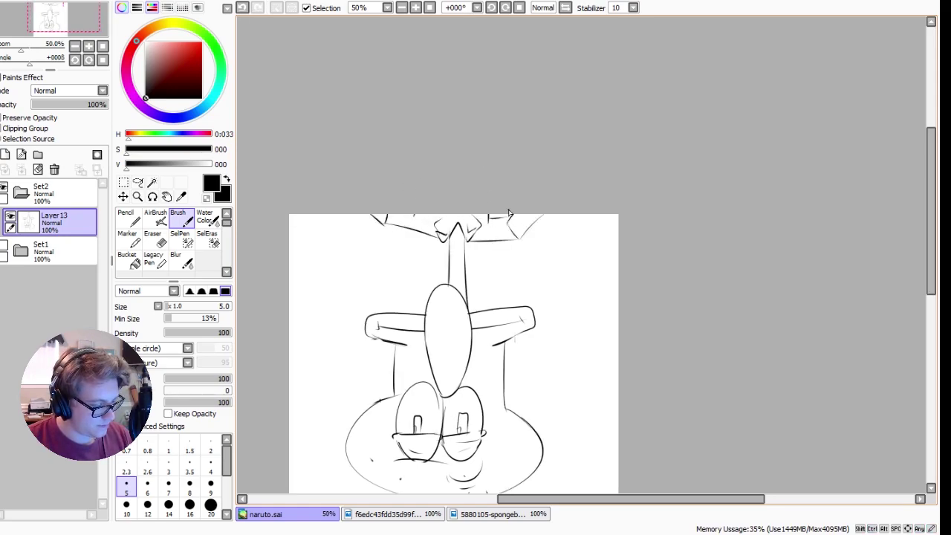
scroll(323, 250, down, 5)
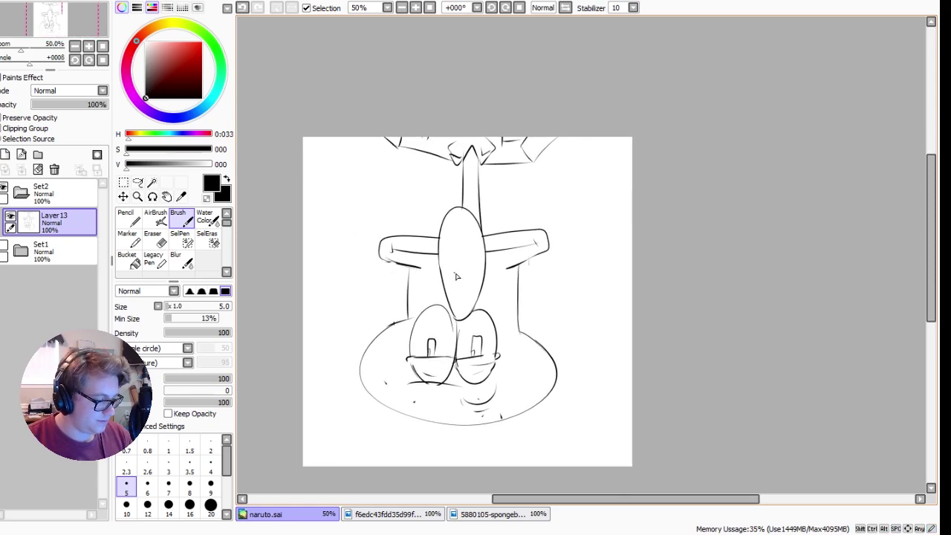
key(e)
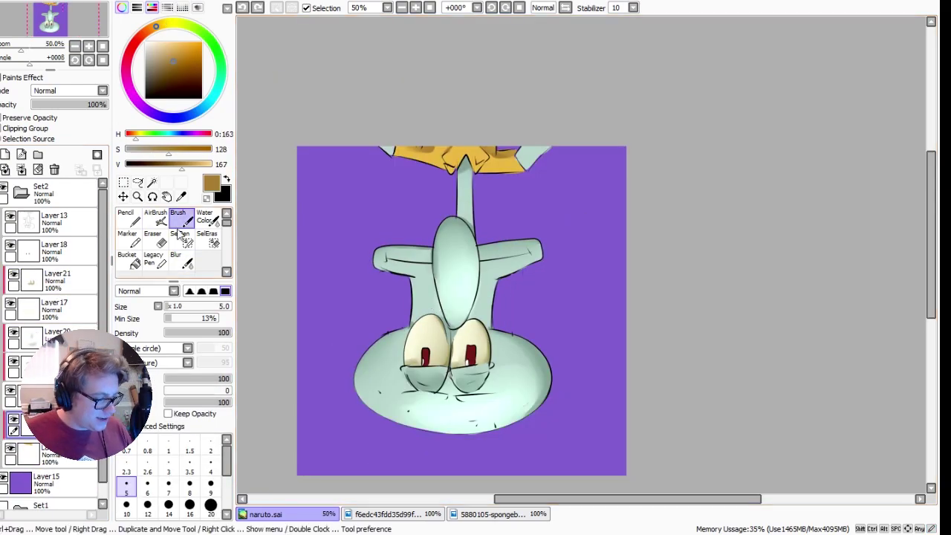
Step: Select the Set2 folder holding the coloured Squidward and collapse it
click(52, 193)
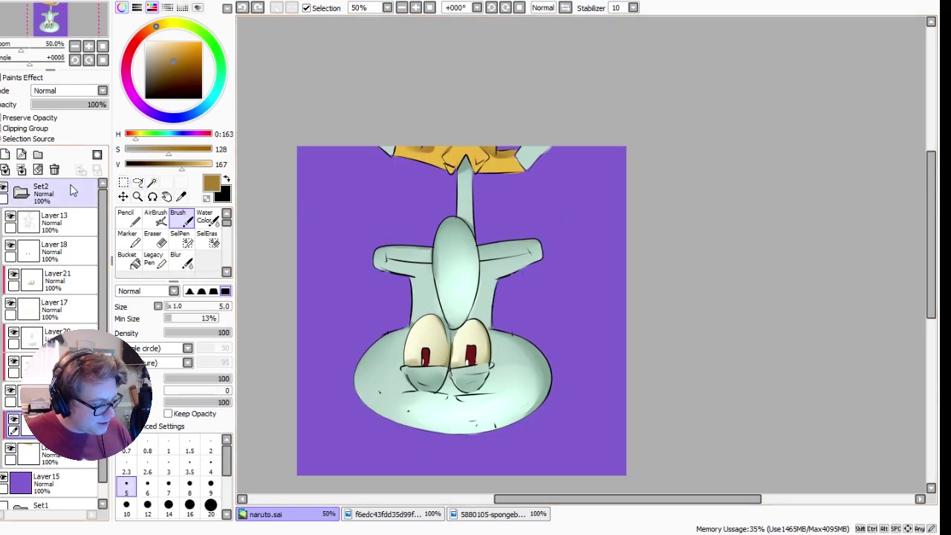
click(21, 192)
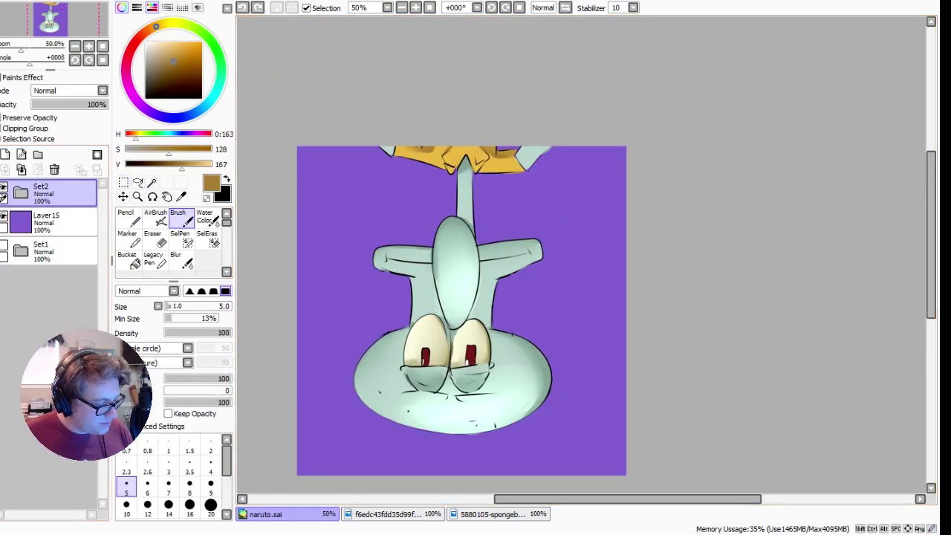
Step: Rotate the Squidward layers 180° with a transform so he stands upright
key(ctrl+t)
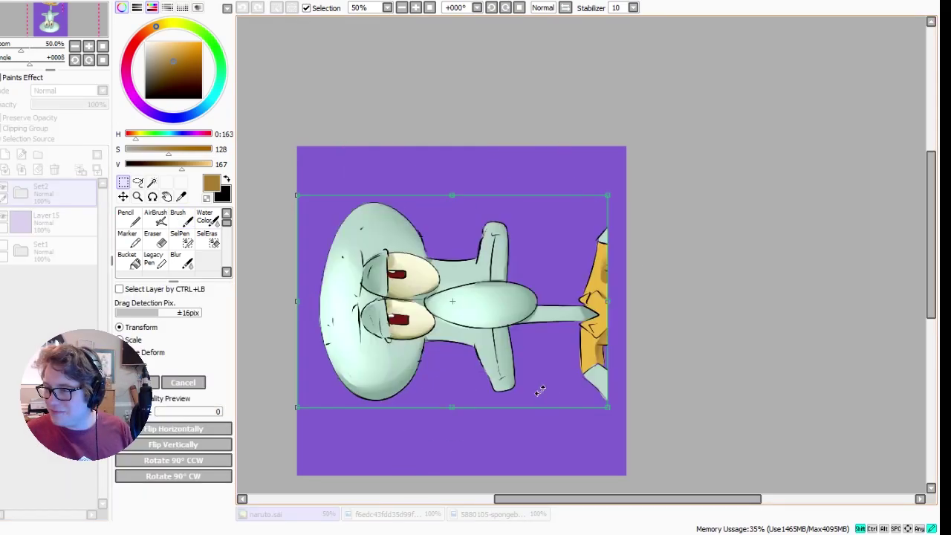
drag(541, 388, 396, 454)
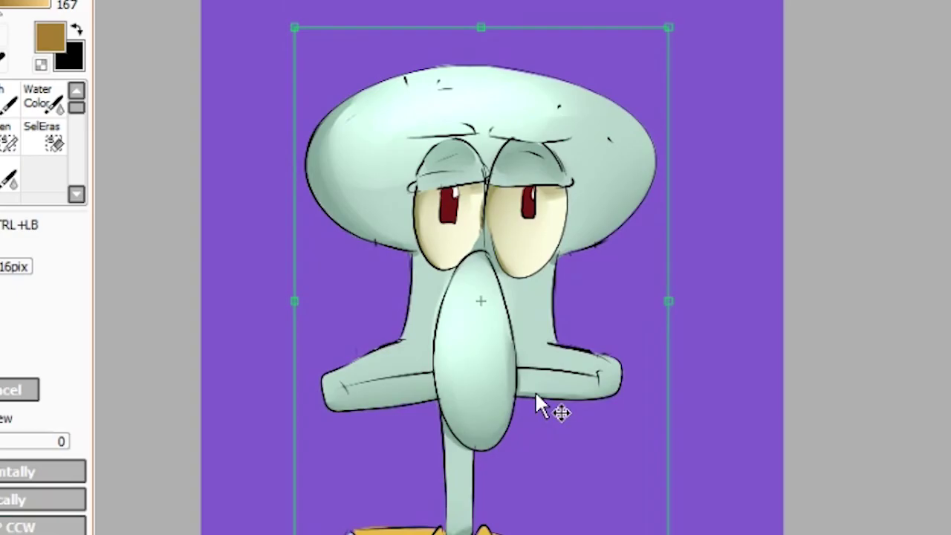
key(Return)
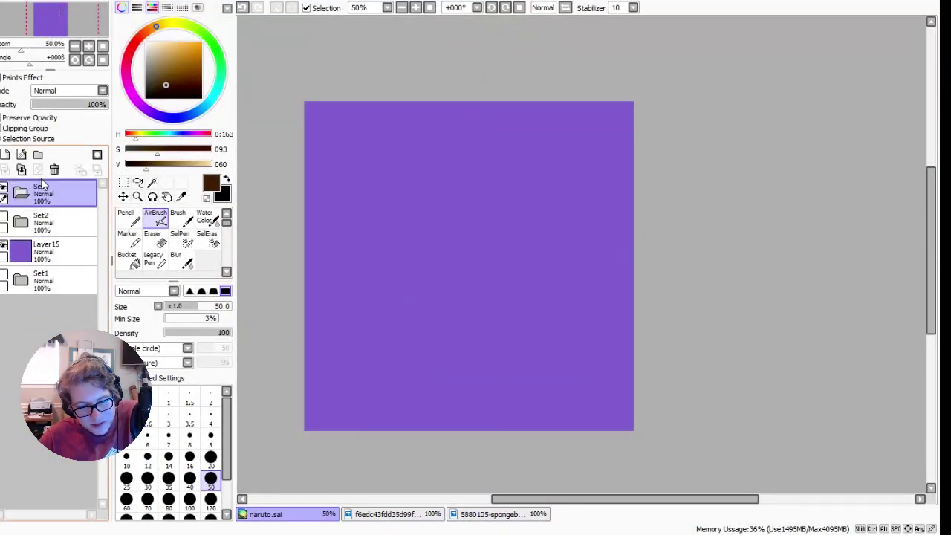
Step: Show the Set1 Naruto folder, hide the purple Layer15 background, and select Set1
click(3, 277)
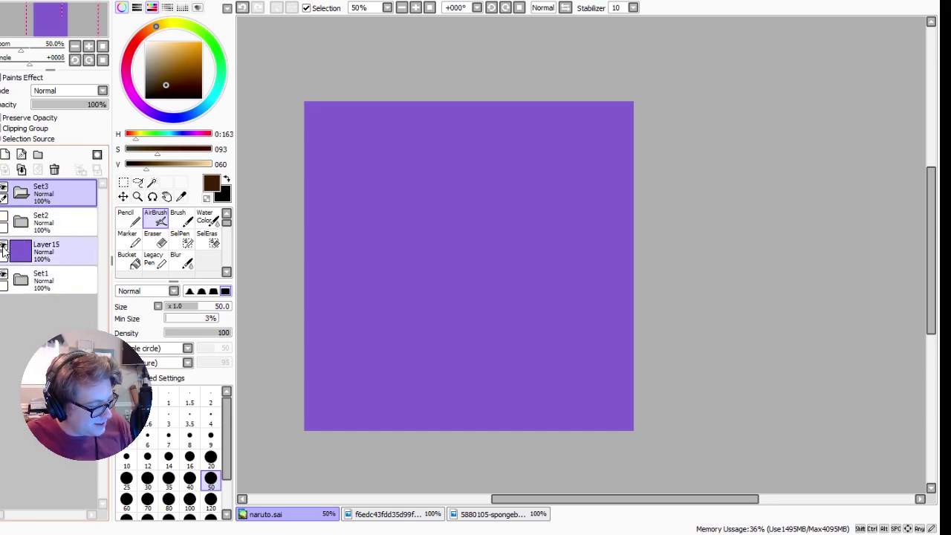
click(4, 247)
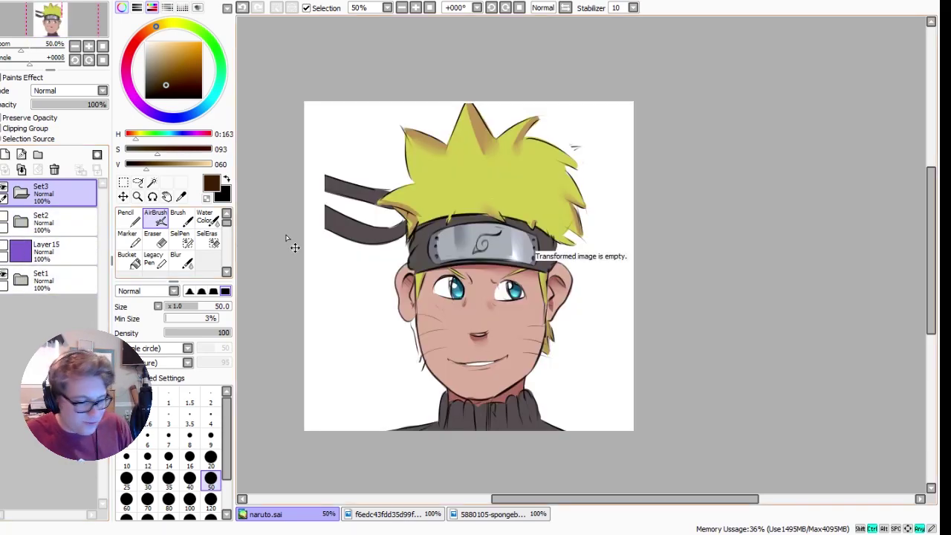
click(85, 286)
Step: Transform the Naruto drawing so the head ends up slightly narrower
key(ctrl+t)
drag(325, 266, 263, 265)
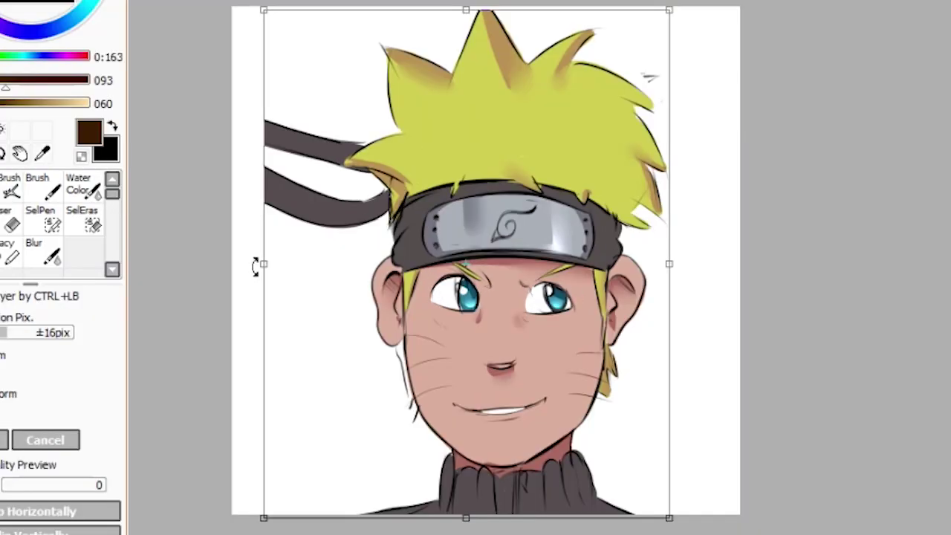
drag(374, 320, 389, 320)
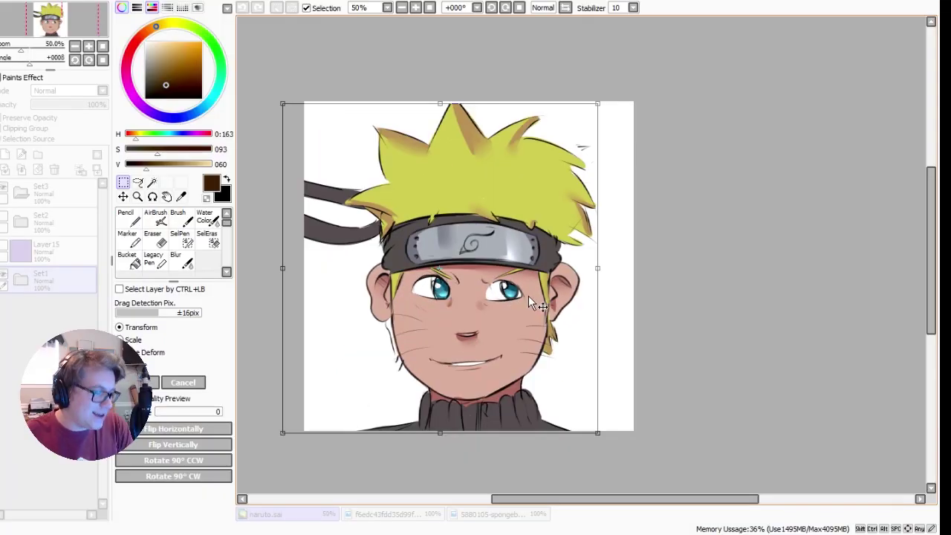
key(Return)
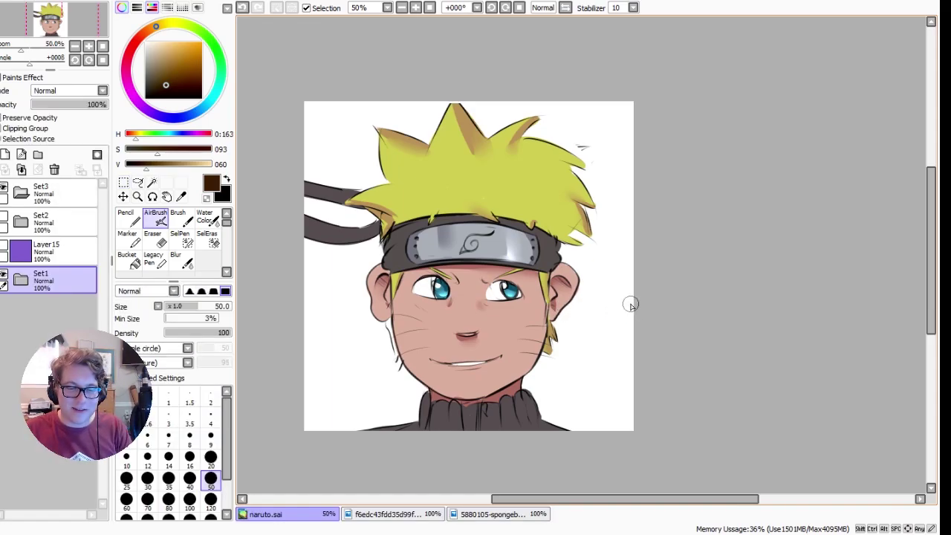
key(ctrl+t)
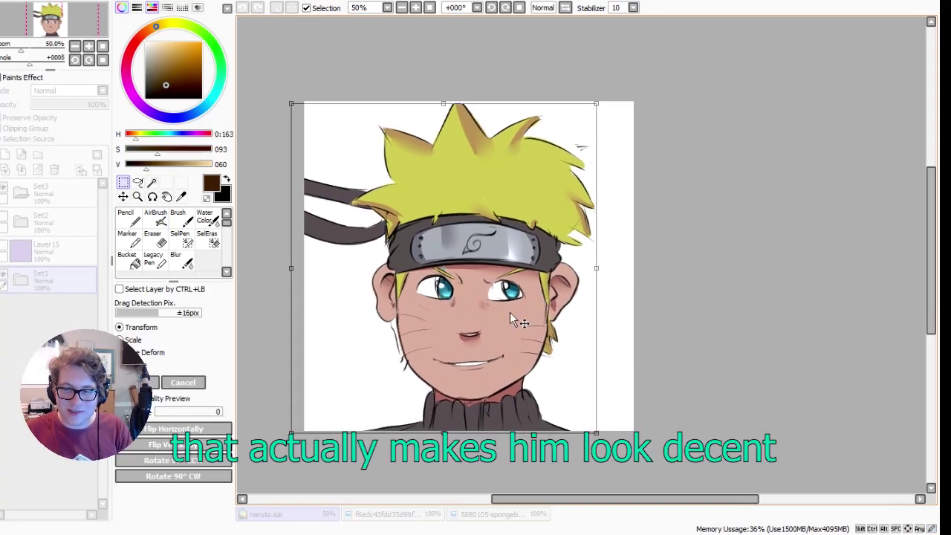
key(Return)
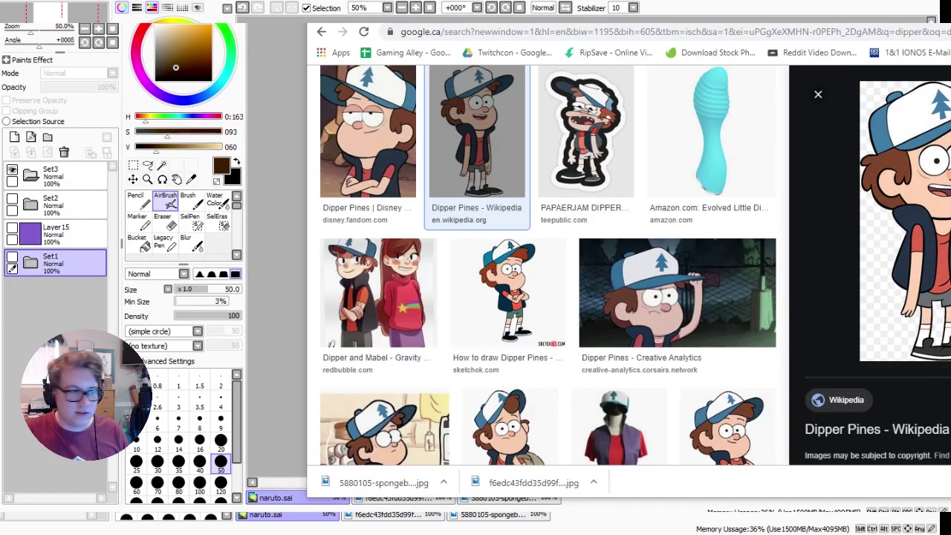
Step: Open the Wikipedia Dipper Pines image from Google Images in a new tab
right_click(921, 126)
click(891, 246)
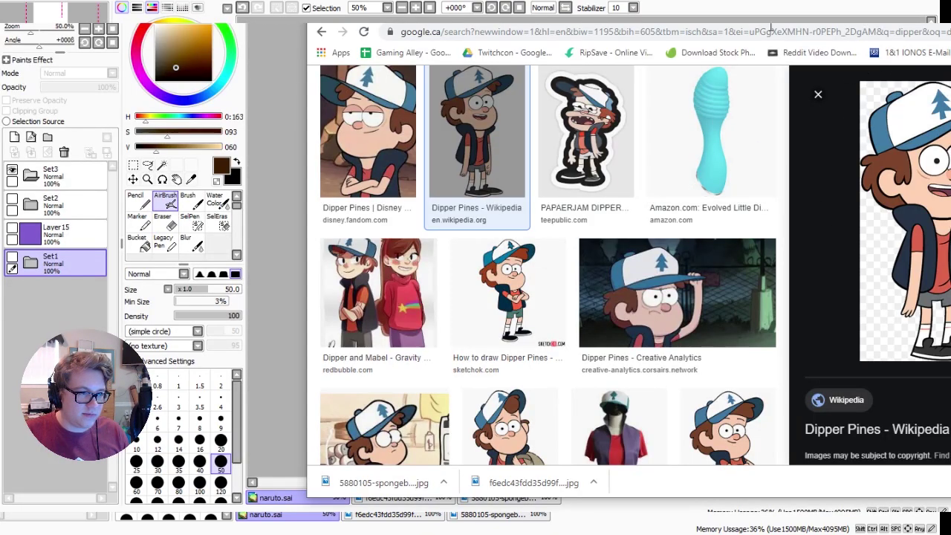
key(ctrl+Tab)
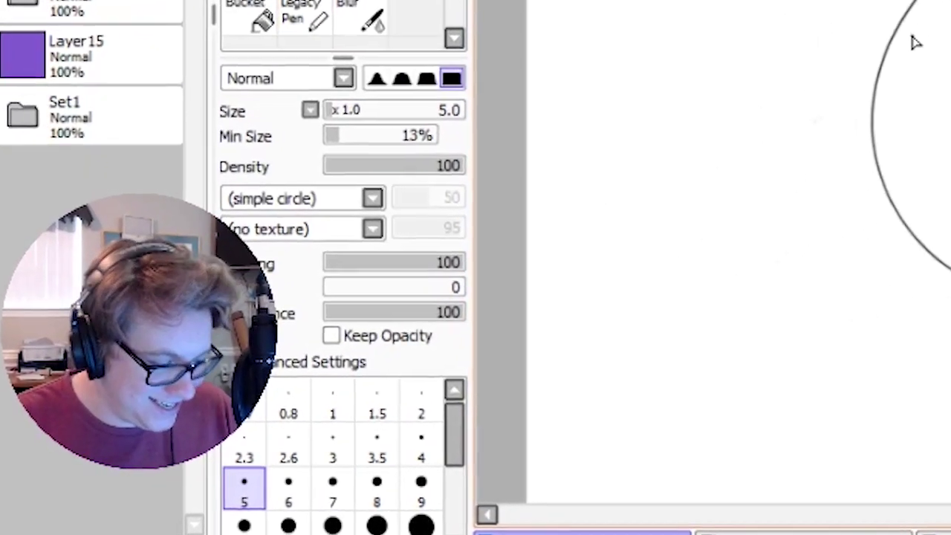
Step: Draw the looped cap brim, a small tick and the cap outline over the head circle
key(ctrl+t)
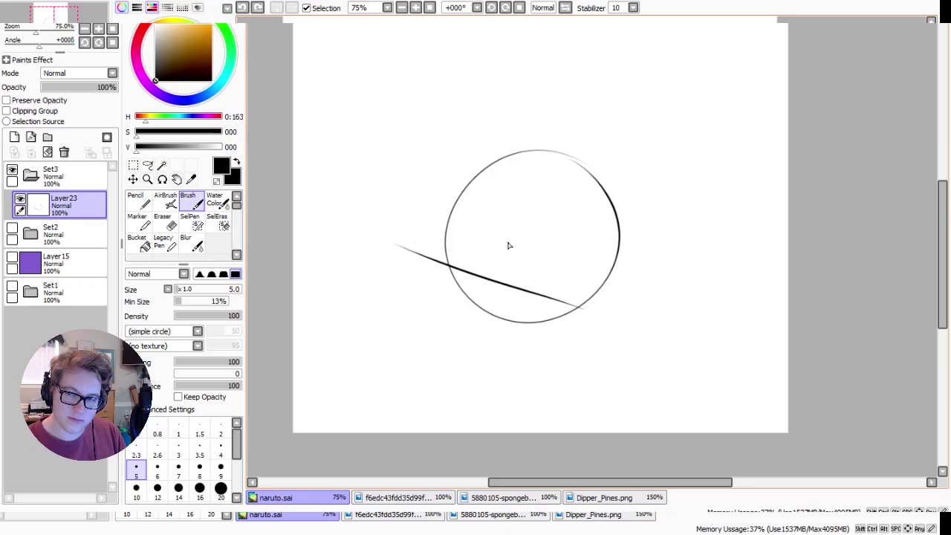
key(ctrl+z)
drag(568, 309, 462, 269)
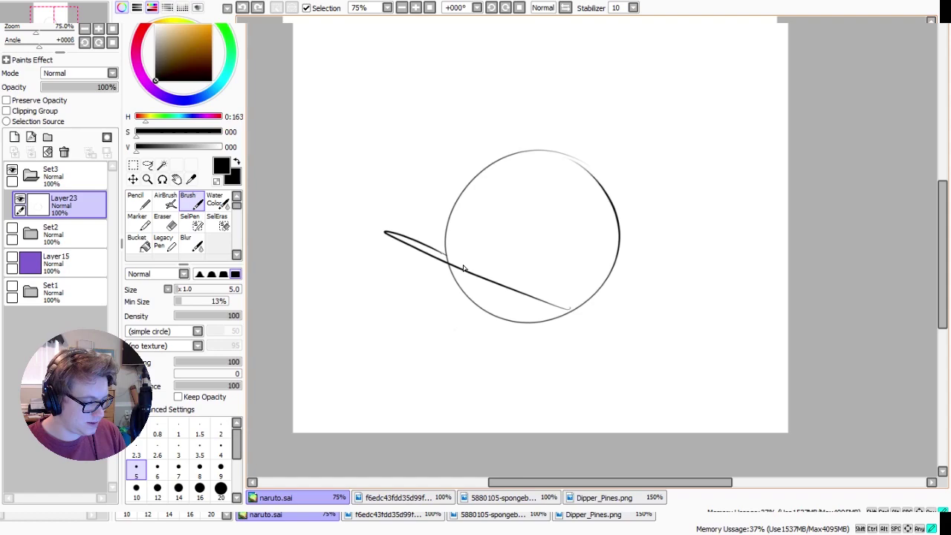
key(ctrl+z)
drag(564, 308, 525, 269)
drag(433, 279, 437, 288)
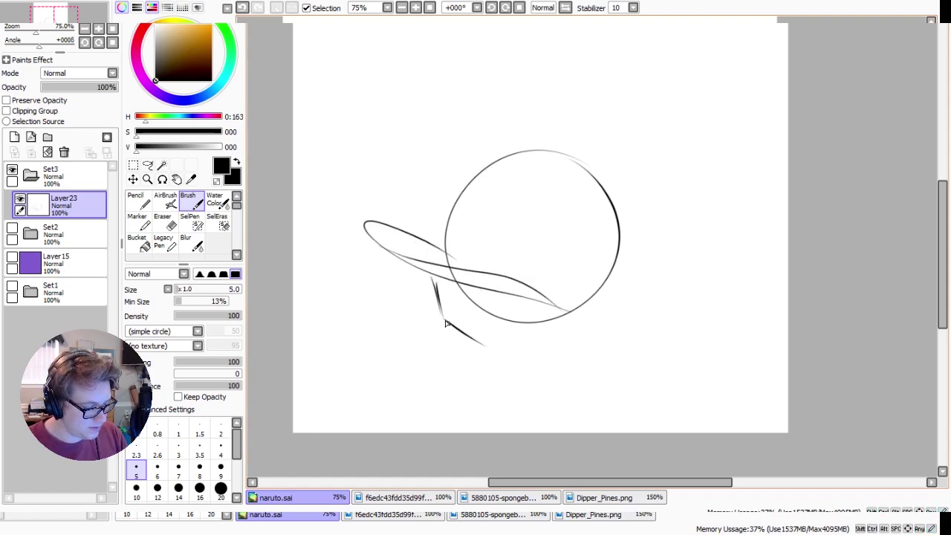
drag(446, 323, 613, 282)
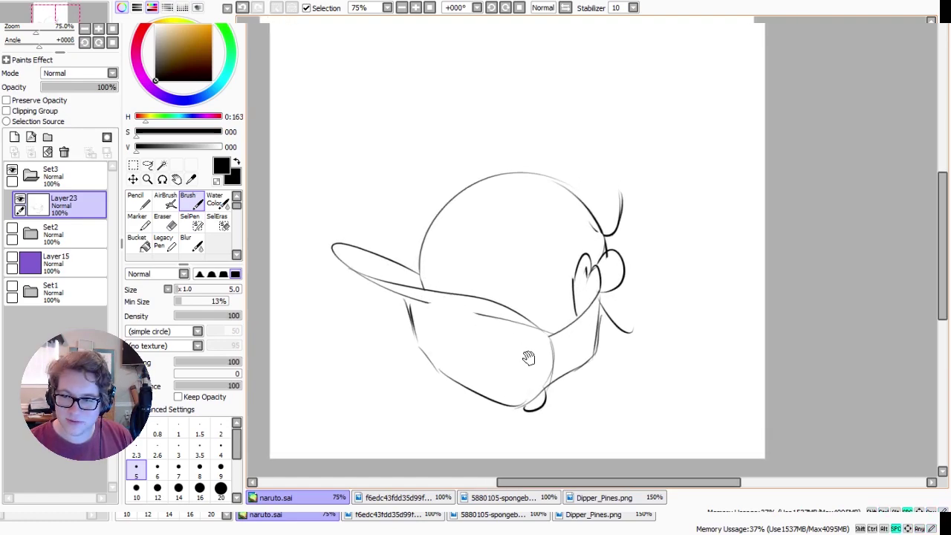
Step: Lasso the ear sketch and move it upward
key(l)
mouse_move(587, 297)
mouse_down()
mouse_move(572, 304)
mouse_move(569, 254)
mouse_up()
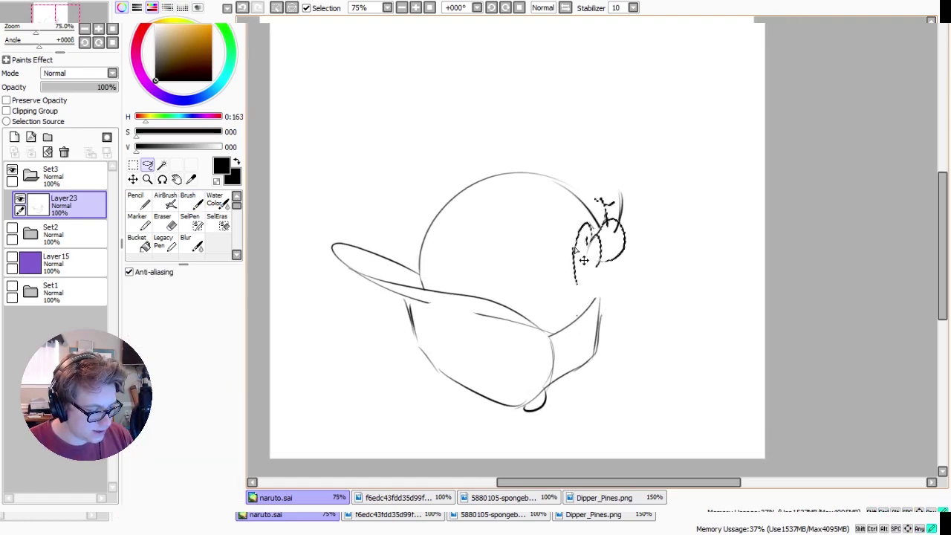
key(ctrl+d)
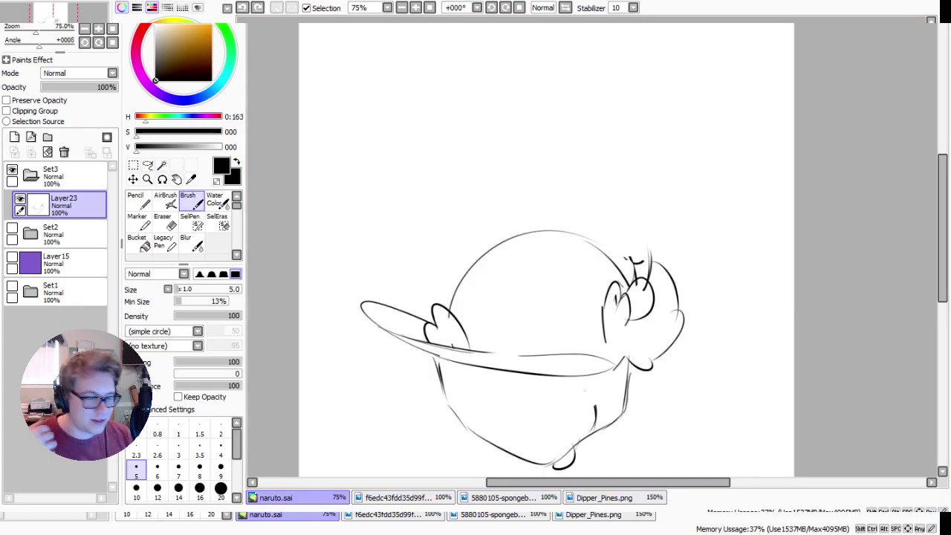
Step: Draw a longer face outline arc across the head, redoing it twice
click(449, 253)
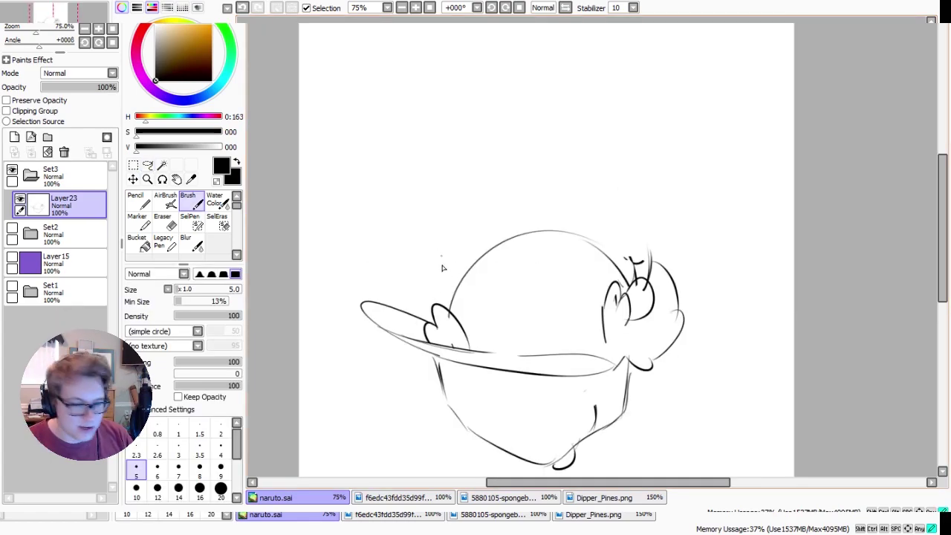
drag(450, 287, 609, 257)
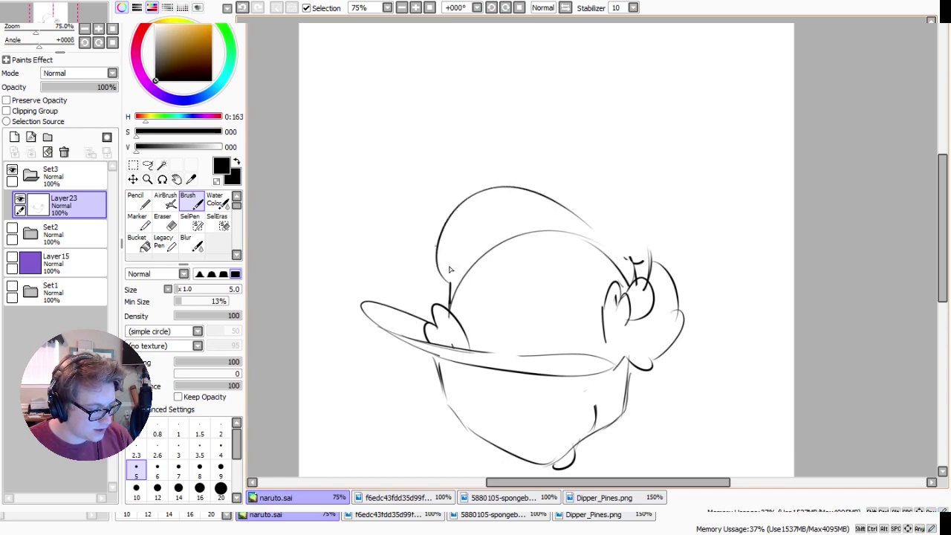
key(ctrl+z)
mouse_move(446, 290)
mouse_down()
mouse_move(548, 195)
mouse_move(624, 260)
mouse_up()
key(ctrl+z)
drag(441, 276, 626, 264)
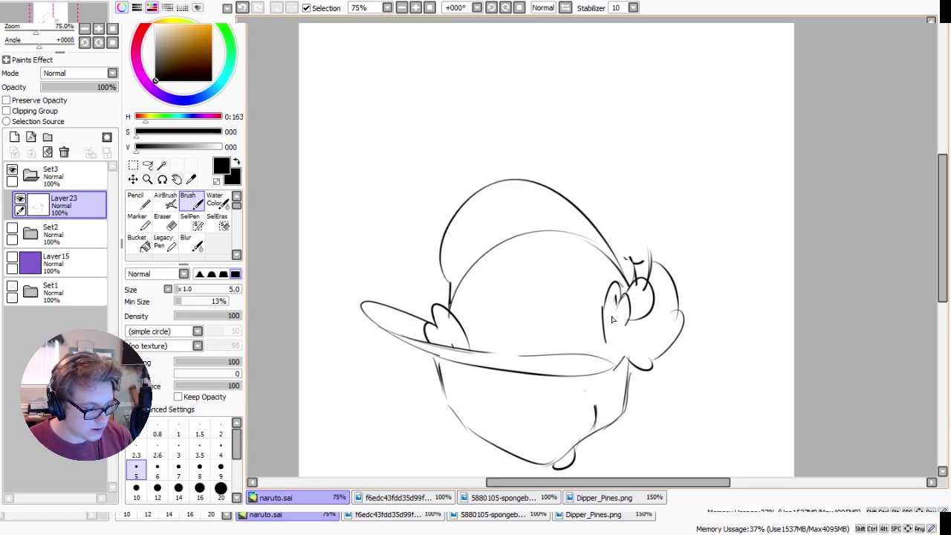
Step: Draw two round eyes and shift the left eye further left
drag(524, 269, 510, 273)
key(ctrl+shift+n)
drag(376, 292, 350, 303)
Step: Reposition the left eye, merge the eye layer down and erase stray lines
key(ctrl+t)
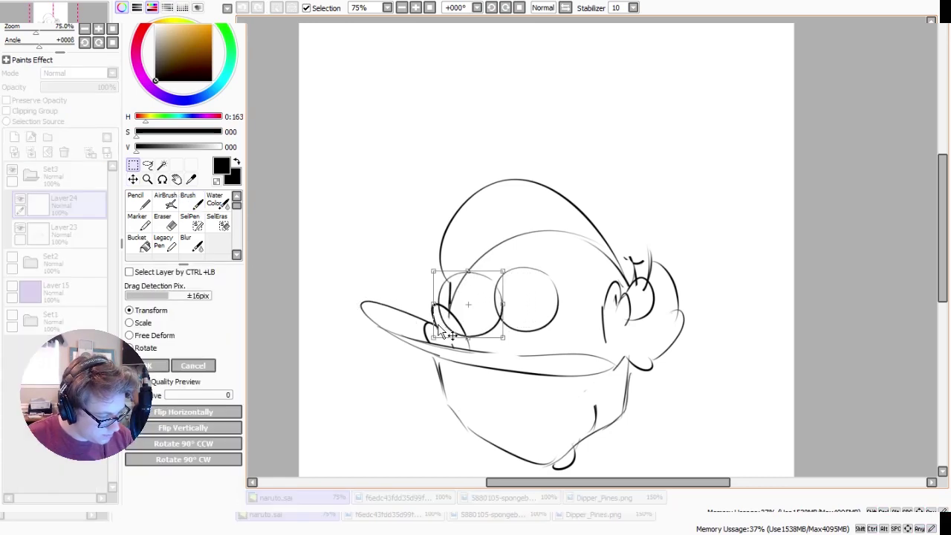
drag(433, 336, 446, 327)
key(Return)
key(e)
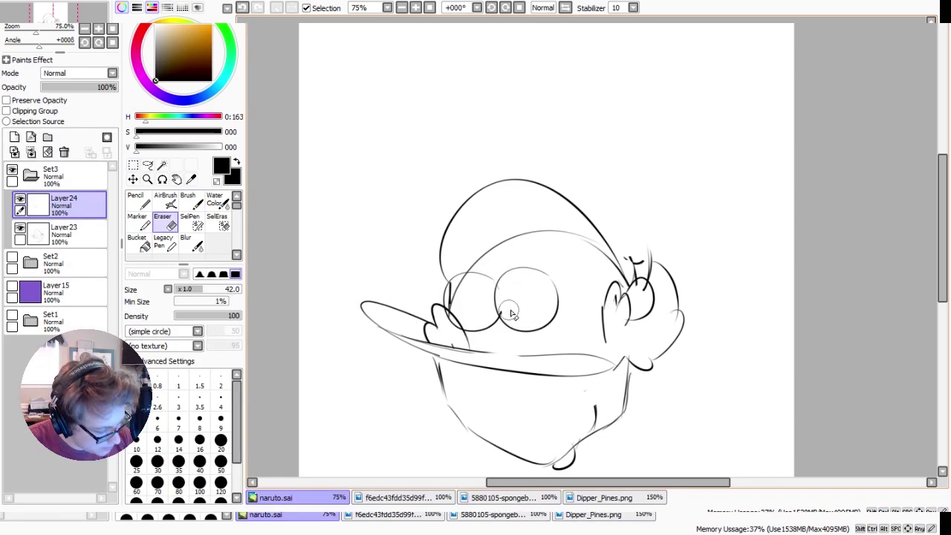
key(ctrl+e)
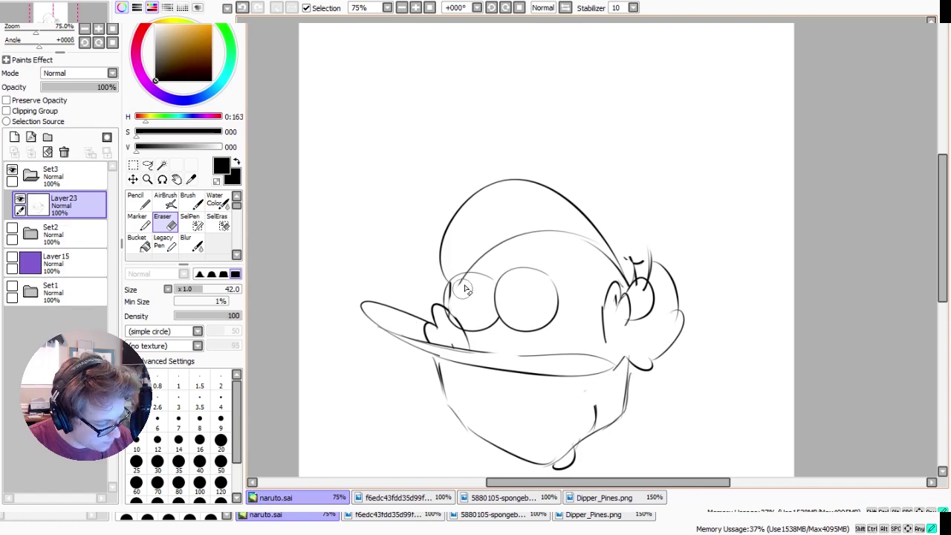
mouse_move(456, 296)
mouse_down()
mouse_move(461, 308)
mouse_move(628, 304)
mouse_up()
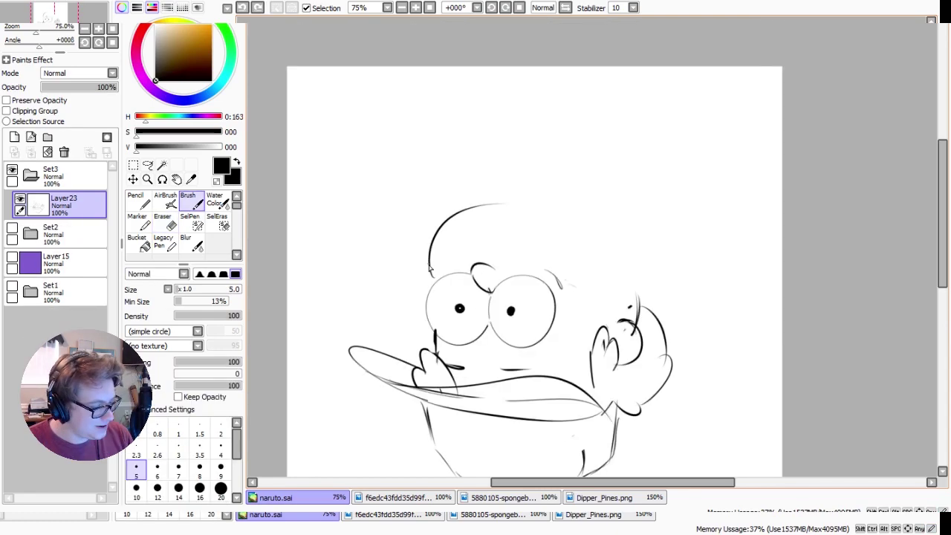
Step: Redraw the face outline down the right side and add the open mouth with tongue
key(ctrl+z)
key(ctrl+z)
key(ctrl+y)
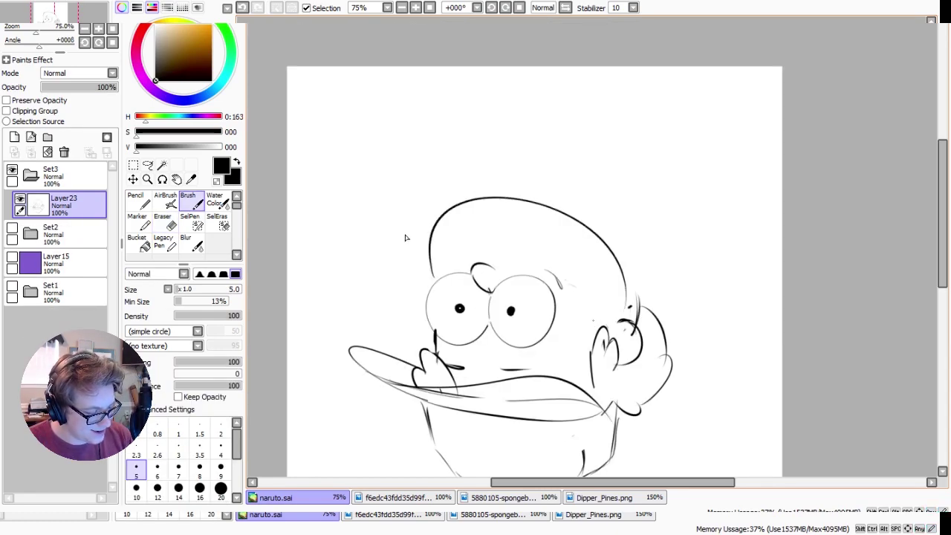
key(ctrl+z)
drag(422, 292, 647, 349)
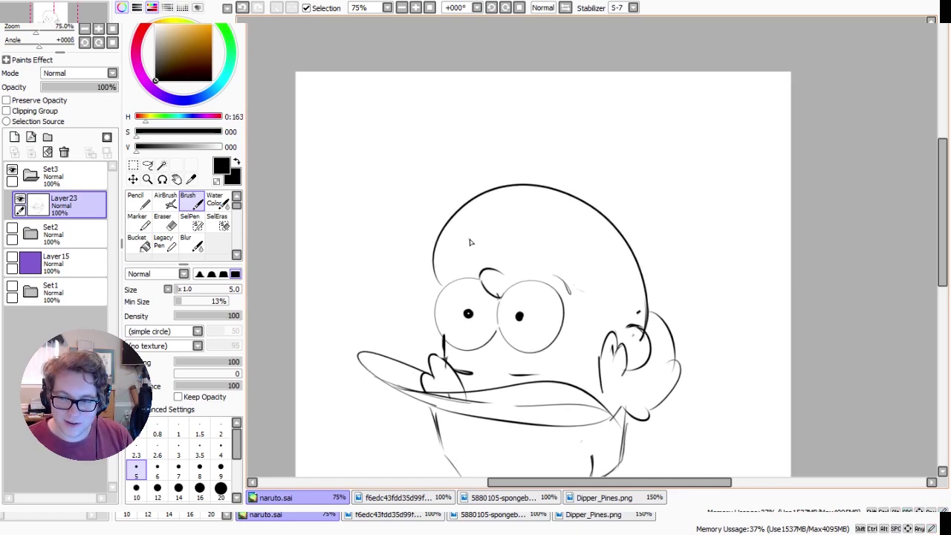
drag(534, 228, 490, 254)
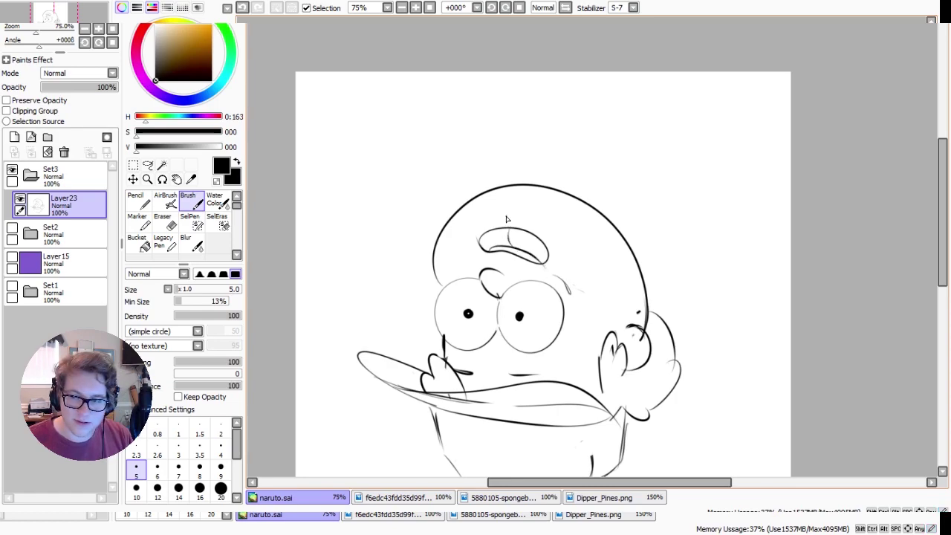
drag(489, 237, 545, 243)
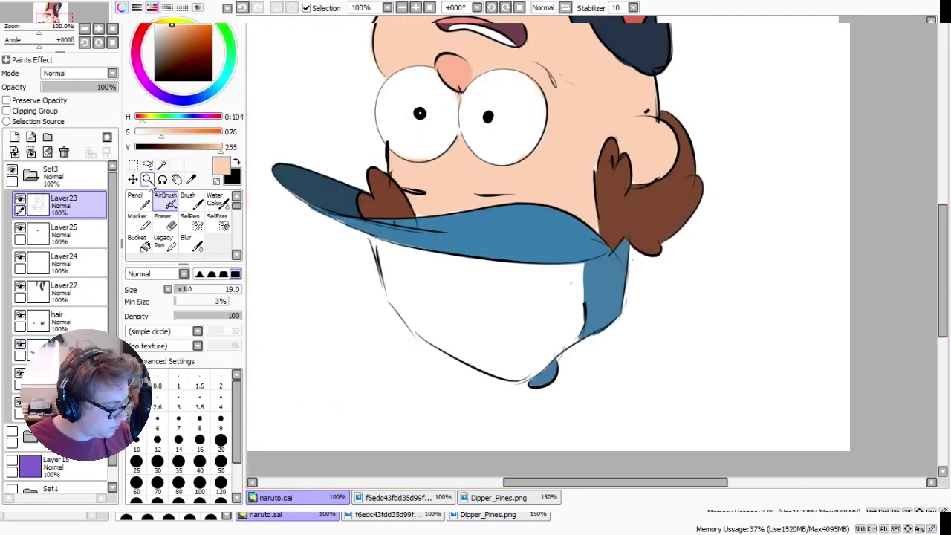
Step: Outline and fill a blue pine-tree emblem on the cap front
mouse_move(459, 309)
mouse_down()
mouse_move(461, 341)
mouse_move(476, 341)
mouse_move(451, 340)
mouse_up()
key(ctrl+z)
key(ctrl+z)
mouse_move(439, 297)
mouse_down()
mouse_move(461, 336)
mouse_move(470, 335)
mouse_up()
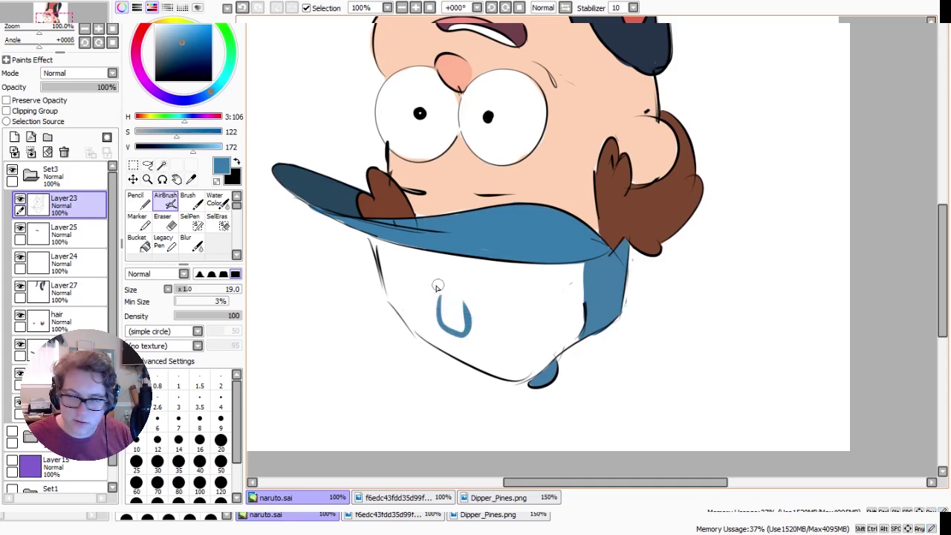
drag(438, 273, 468, 324)
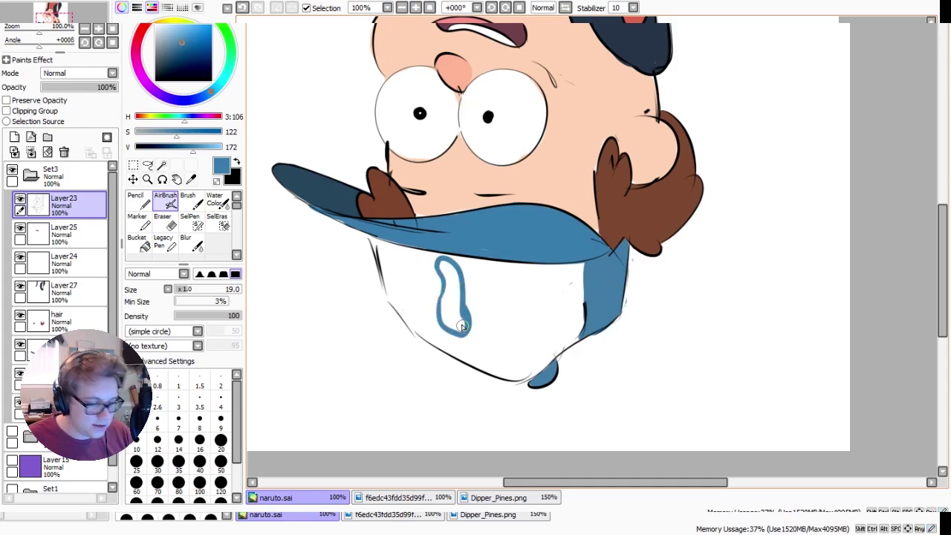
drag(455, 271, 443, 269)
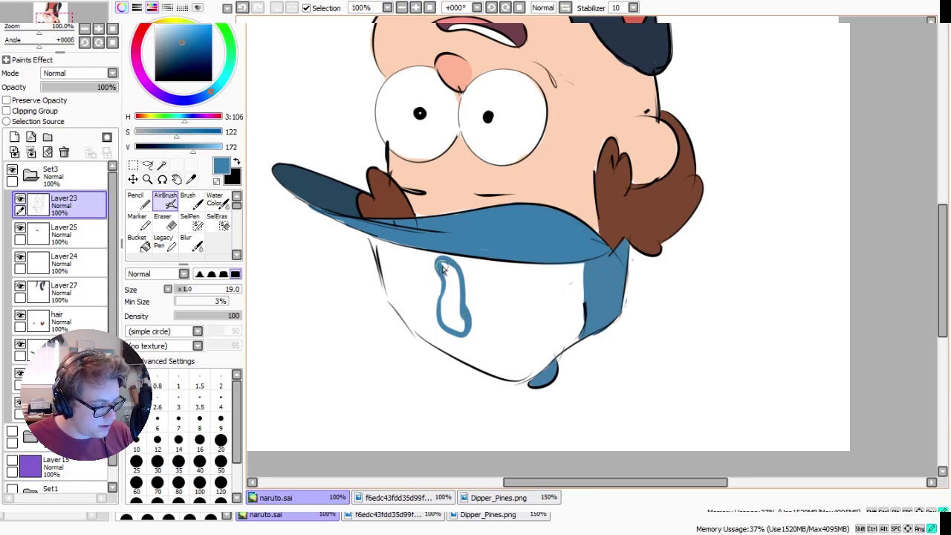
mouse_move(445, 321)
mouse_down()
mouse_move(457, 309)
mouse_move(437, 316)
mouse_up()
Step: Eyedrop the dark navy colour and make the brush smaller
alt+click(345, 206)
scroll(437, 318, up, 1)
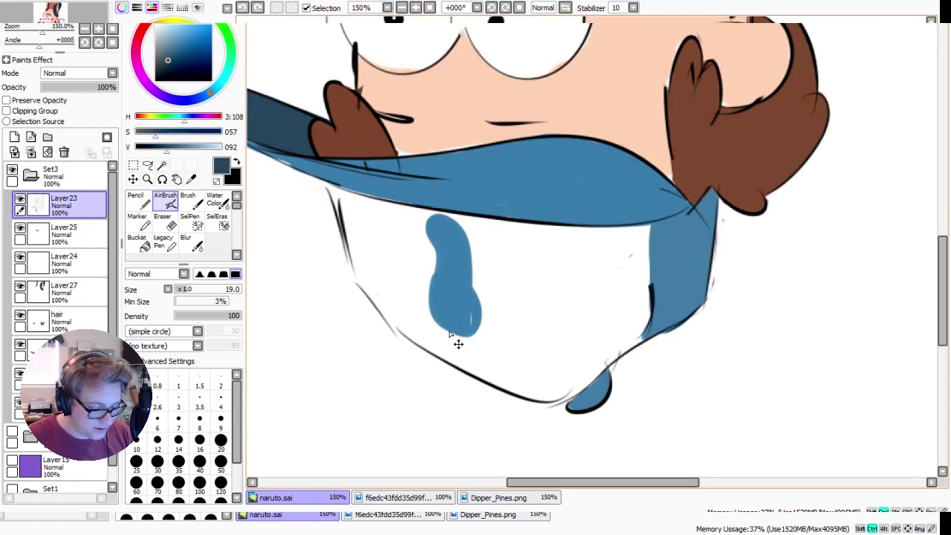
key(bracketleft)
key(bracketleft)
key(bracketleft)
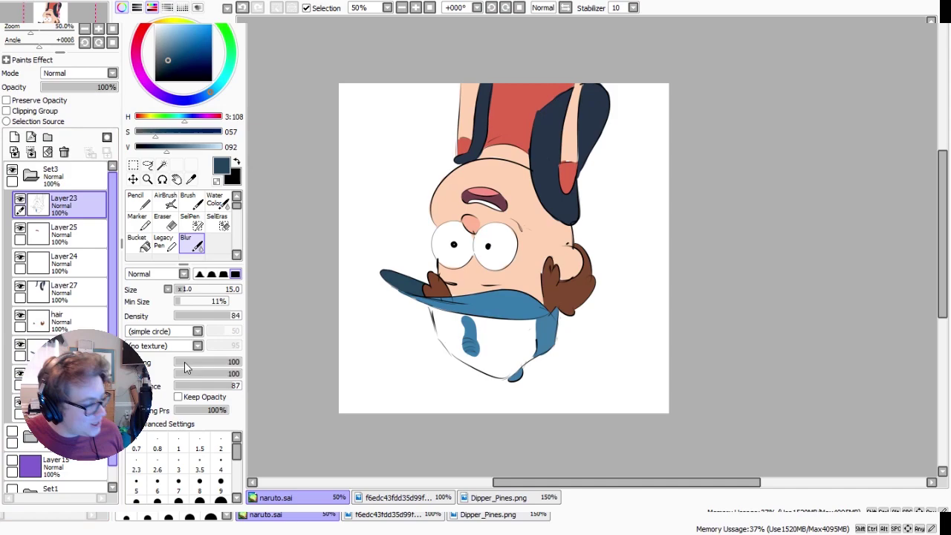
Step: Collapse the Set3 folder and select it for flipping
click(31, 177)
click(60, 182)
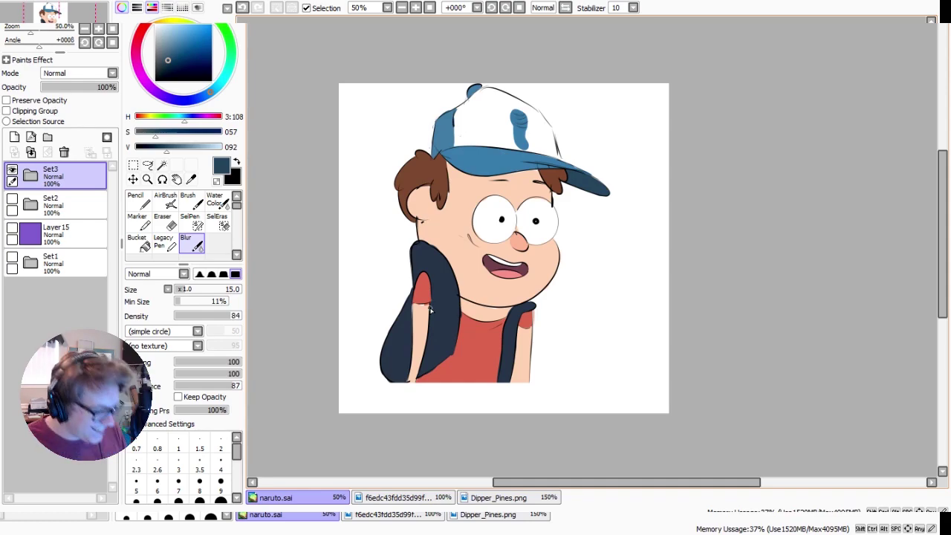
Step: Transform the Set3 group, shifting Dipper down and dragging the corner to enlarge him
key(ctrl+t)
drag(443, 320, 456, 345)
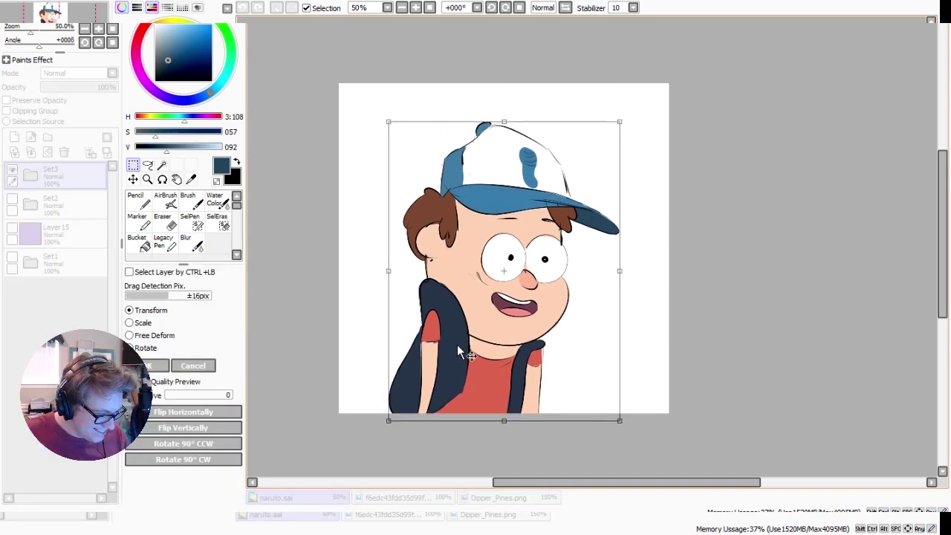
drag(615, 121, 632, 118)
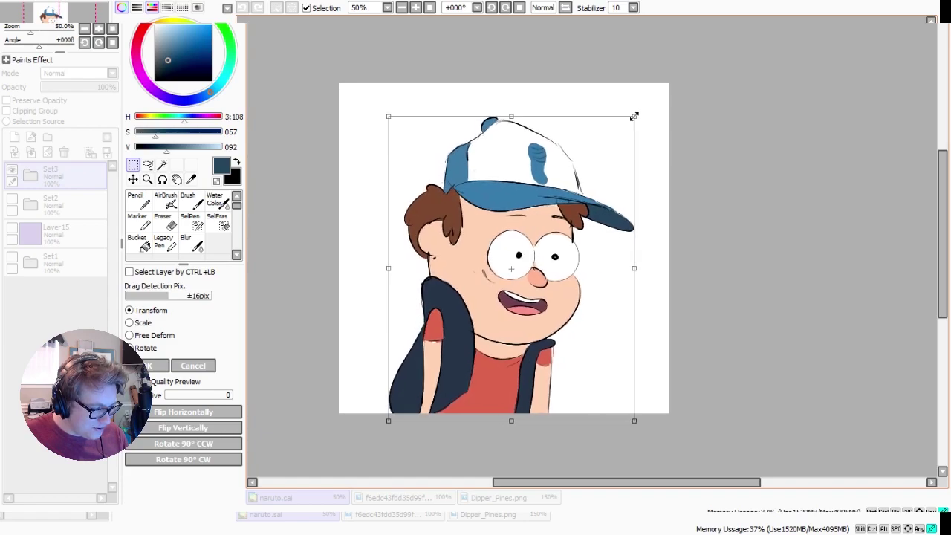